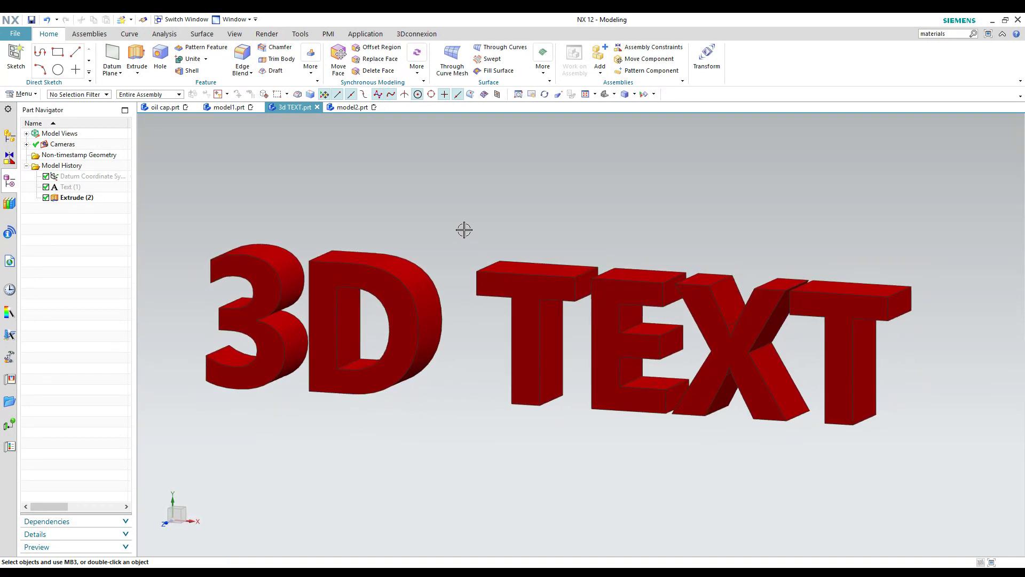
- Make model2.prt active, the empty part holding only a datum CSYS
{"action": "left_click", "coordinate": [348, 108]}
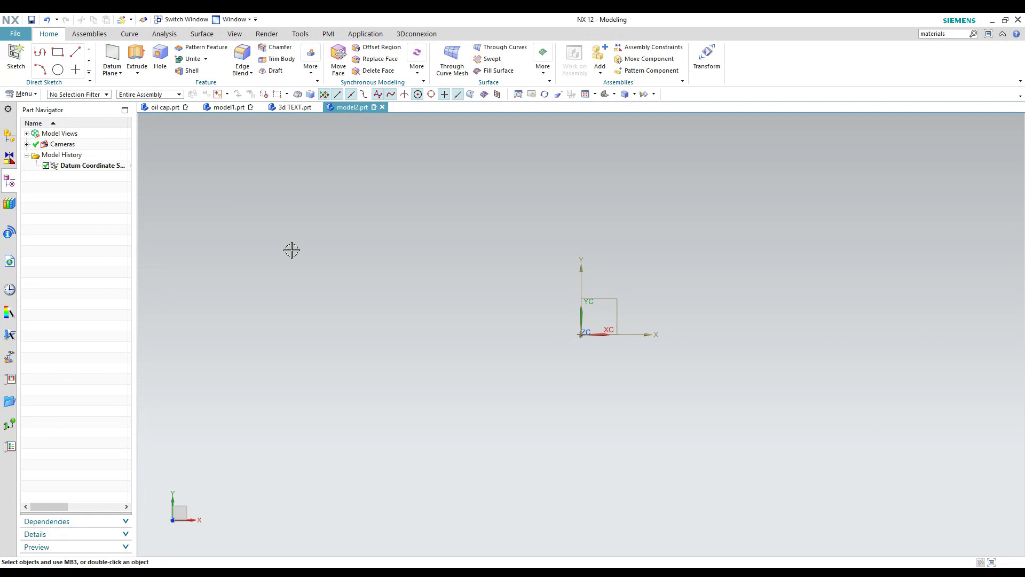
- Start a planar Text curve from the Curve tab with the string 'Your Text'
{"action": "left_click", "coordinate": [135, 34]}
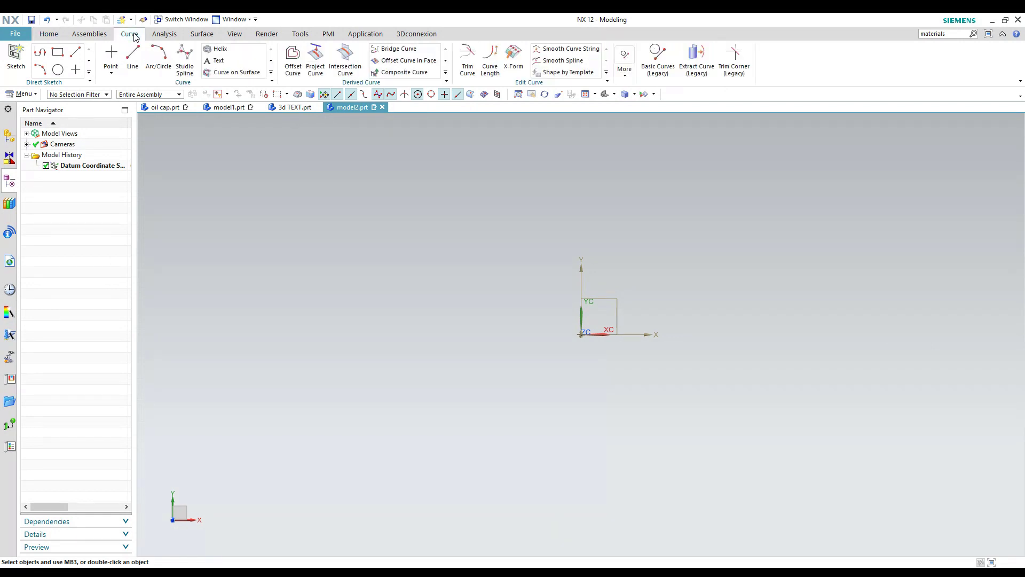
{"action": "left_click", "coordinate": [220, 62]}
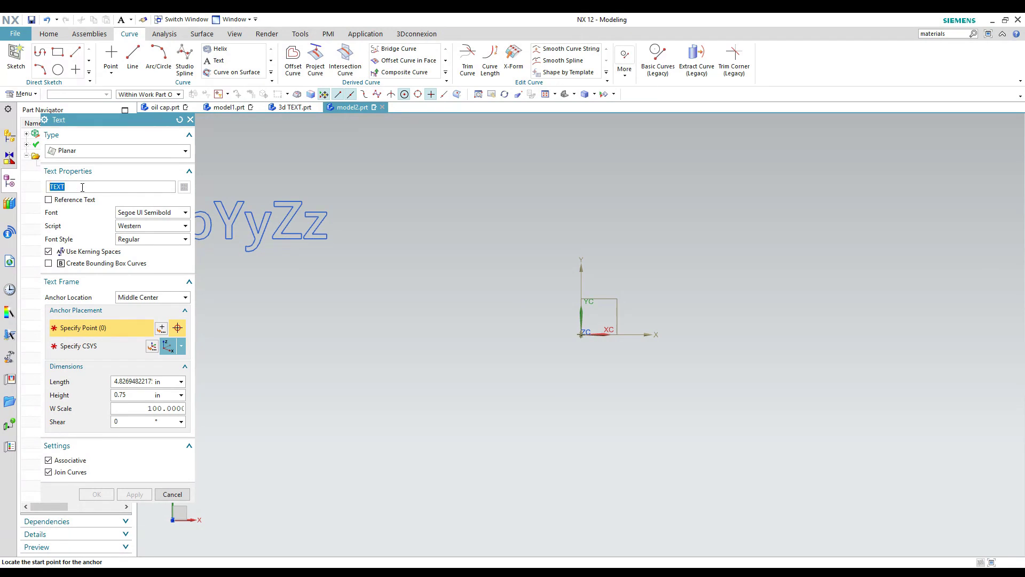
{"action": "type", "text": "Your Text"}
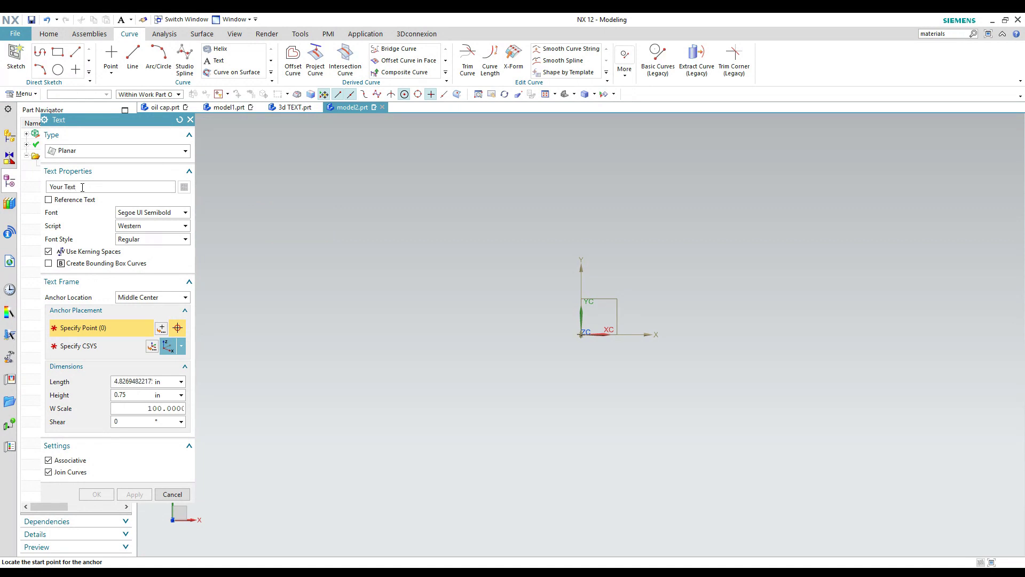
- Choose Arial Black as the text font, with Regular style
{"action": "left_click", "coordinate": [128, 213]}
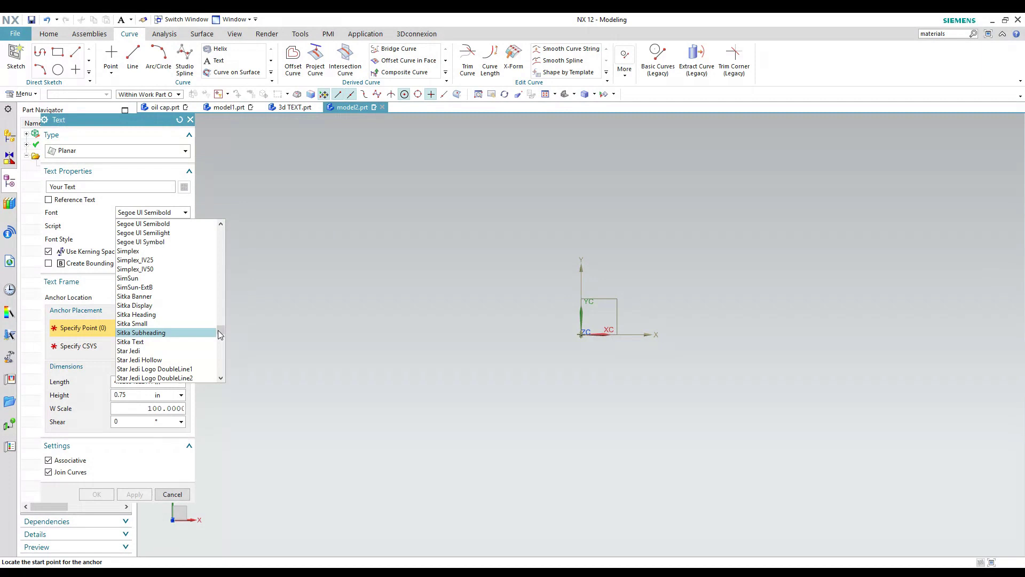
{"action": "left_click_drag", "start_coordinate": [218, 330], "coordinate": [222, 251]}
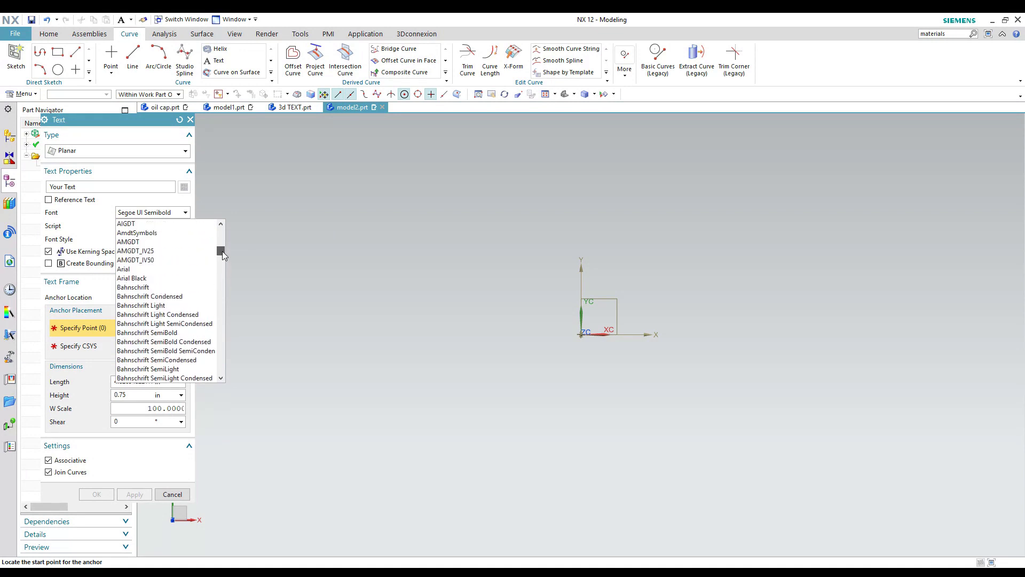
{"action": "left_click", "coordinate": [150, 278]}
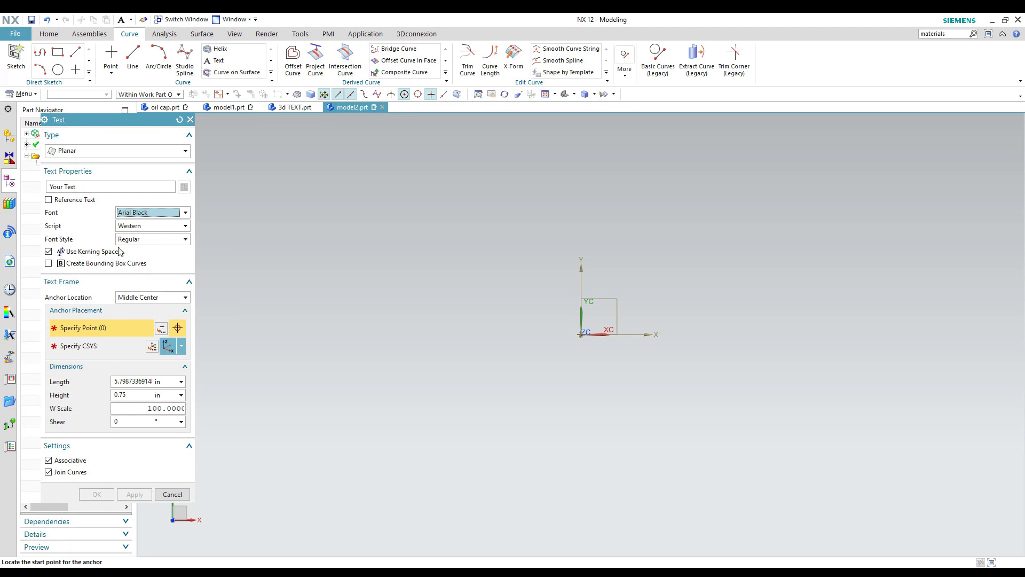
{"action": "left_click", "coordinate": [133, 239]}
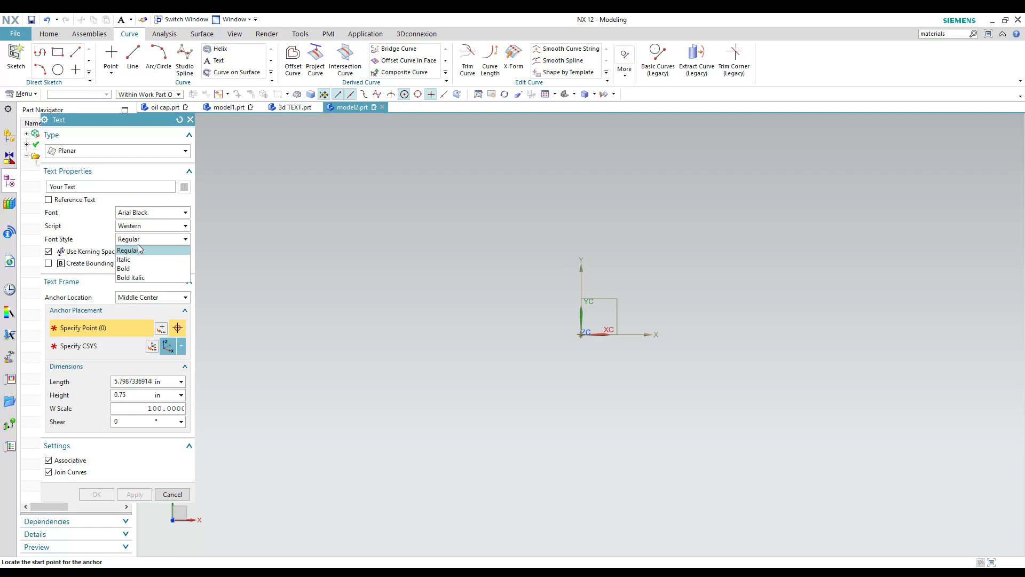
{"action": "left_click", "coordinate": [107, 231]}
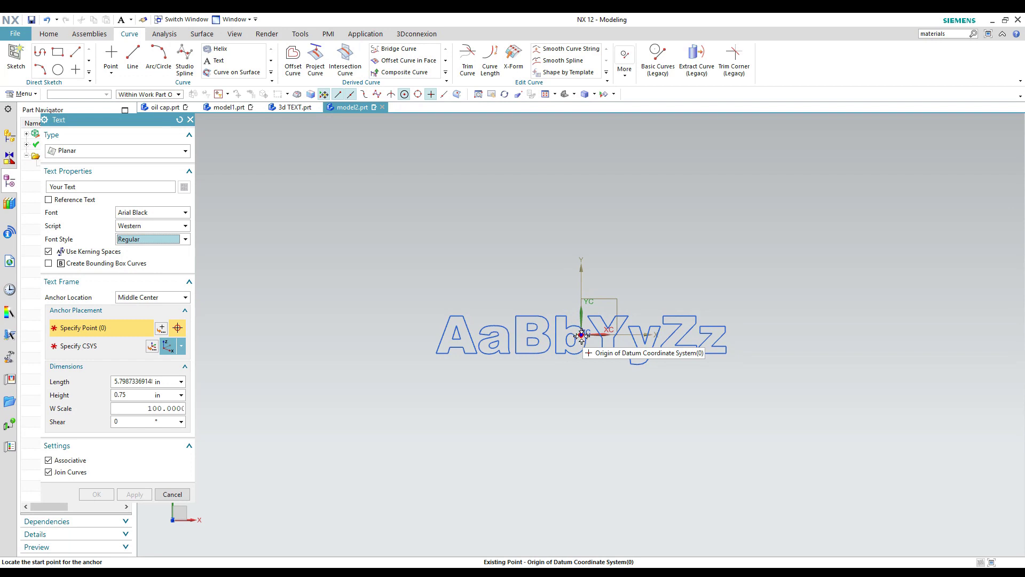
- Anchor the Your Text frame at Middle Center on the datum CSYS origin
{"action": "left_click", "coordinate": [123, 300]}
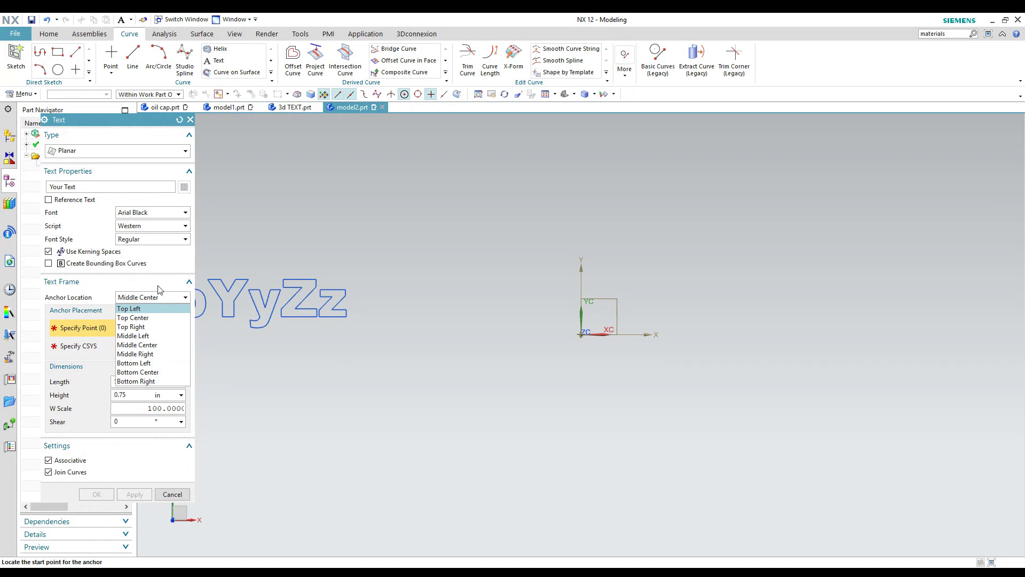
{"action": "left_click", "coordinate": [185, 300]}
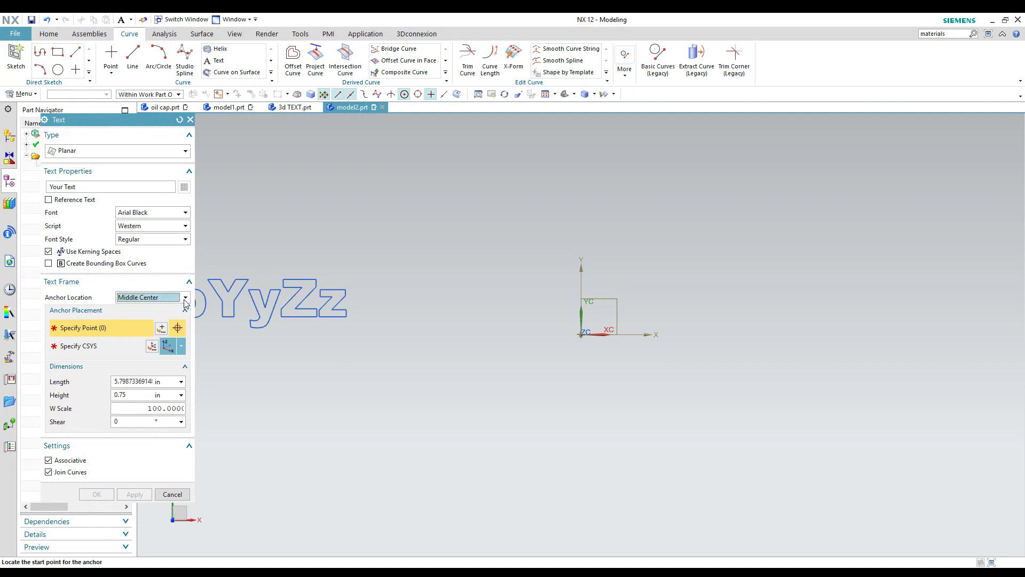
{"action": "left_click", "coordinate": [582, 335]}
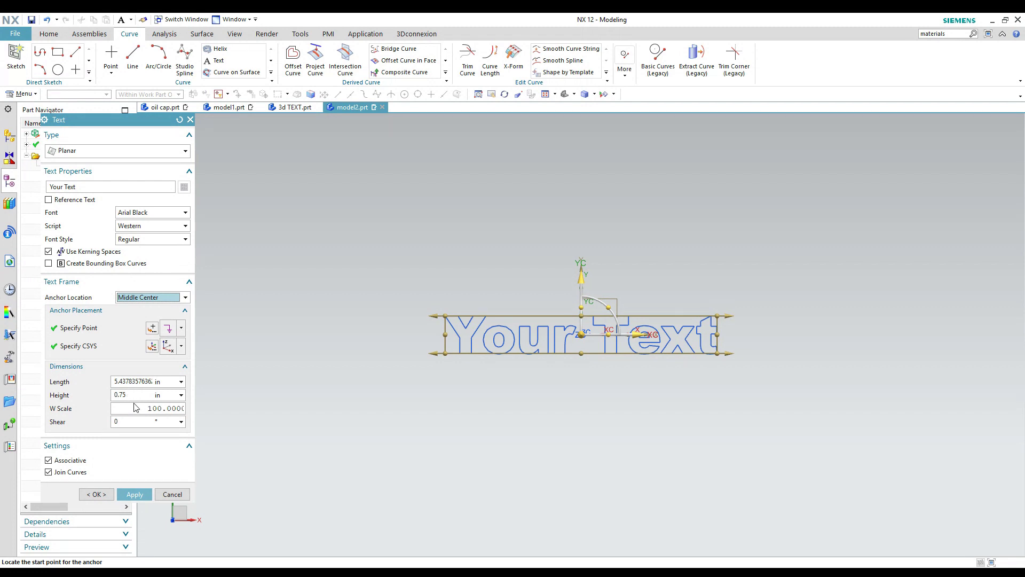
- Set the text length to 7 in and the width scale to 100
{"action": "double_click", "coordinate": [126, 381]}
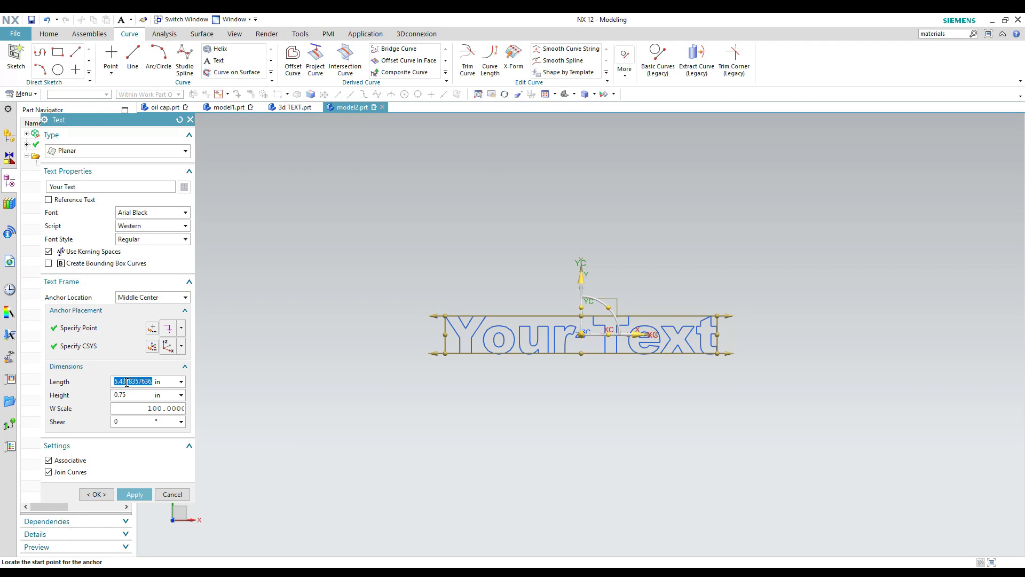
{"action": "type", "text": "7"}
{"action": "key", "text": "Return"}
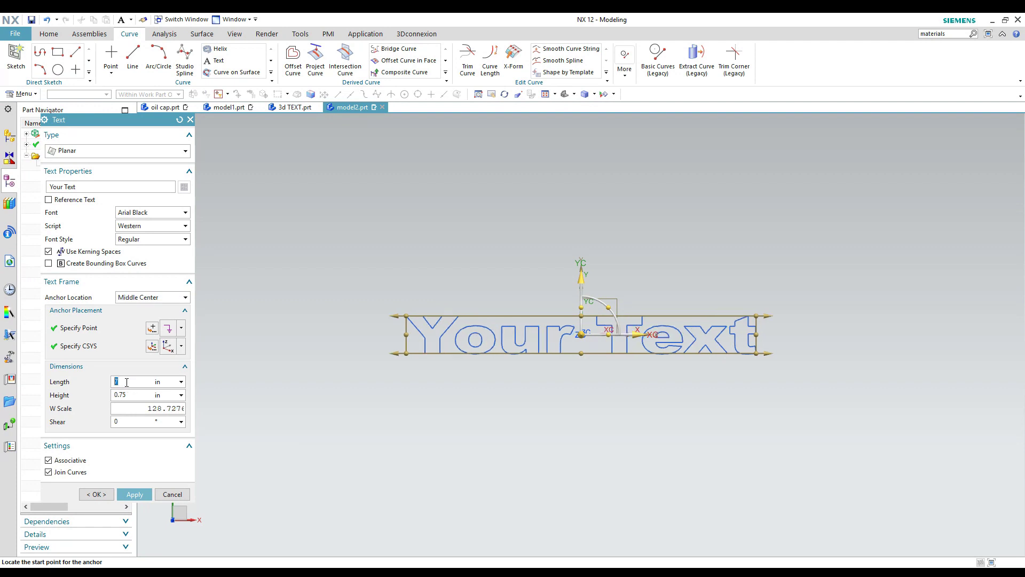
{"action": "left_click", "coordinate": [163, 410]}
{"action": "type", "text": "100"}
{"action": "key", "text": "Return"}
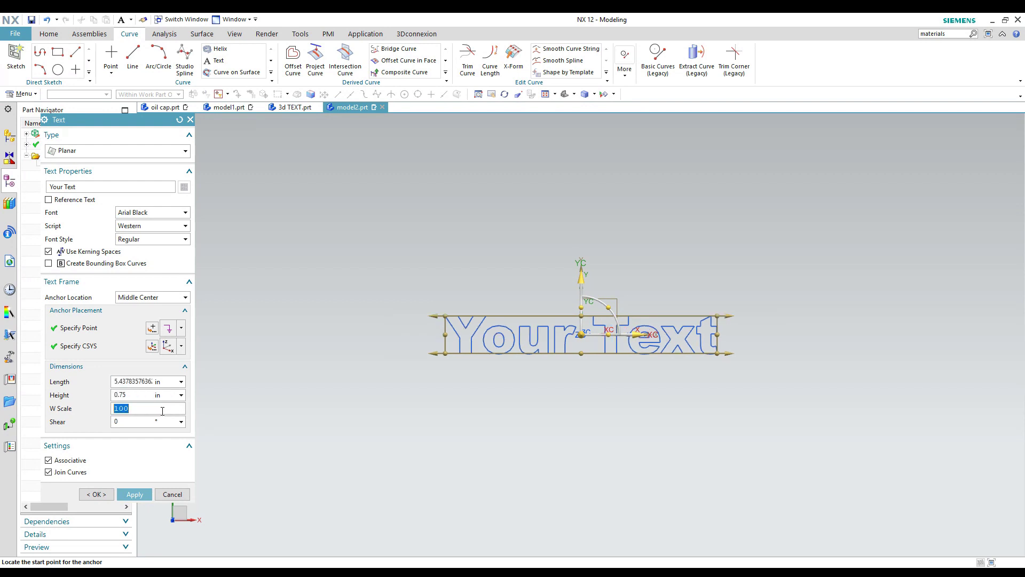
- Set the text height to 1 in, restore 100 width scale, and create the text
{"action": "left_click", "coordinate": [133, 395]}
{"action": "type", "text": "1"}
{"action": "key", "text": "Return"}
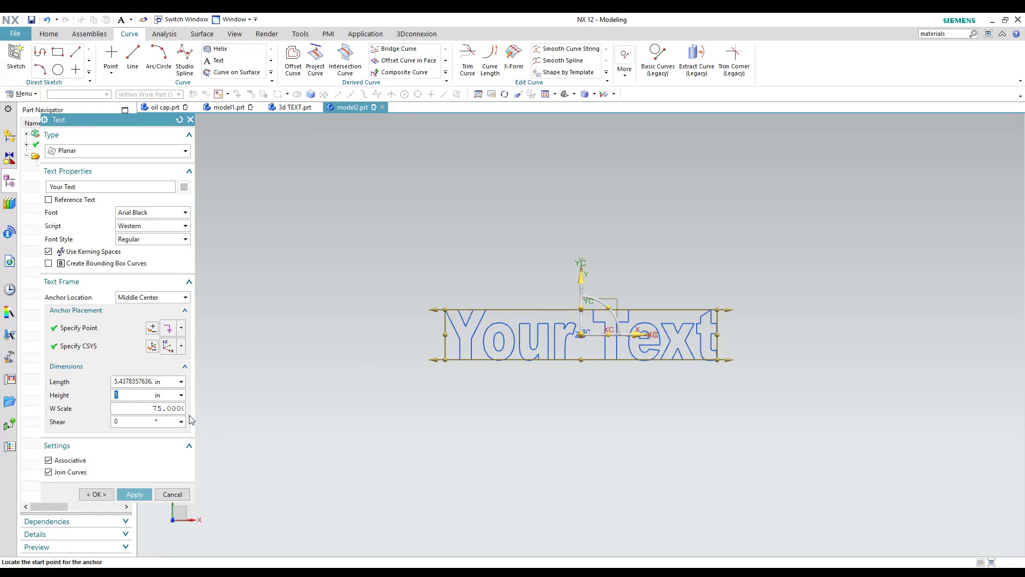
{"action": "left_click", "coordinate": [171, 409]}
{"action": "type", "text": "100"}
{"action": "key", "text": "Return"}
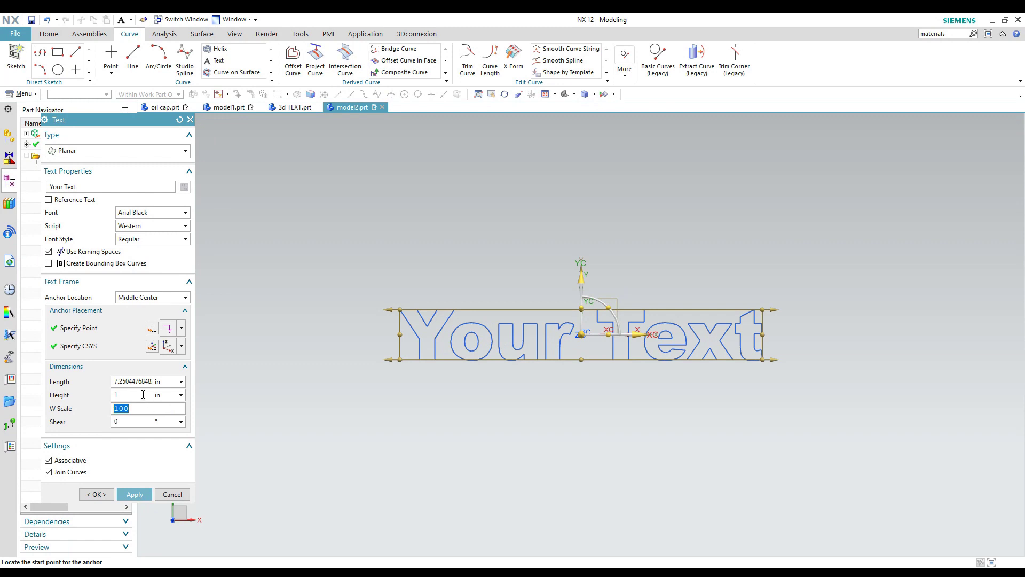
{"action": "left_click", "coordinate": [96, 495]}
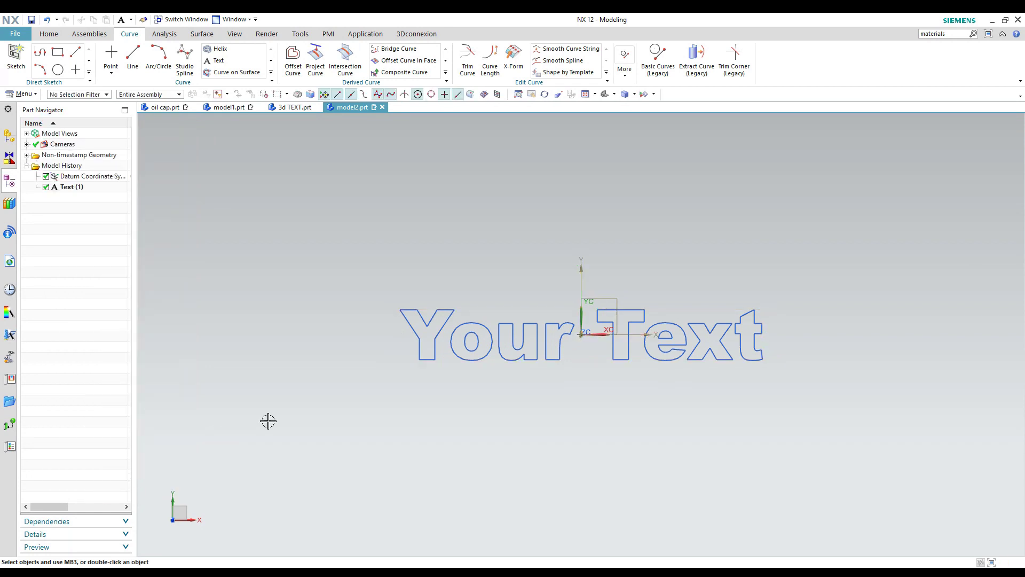
- Start an Extrude with the curve selection rule set to Feature Curves
{"action": "middle_click_drag", "start_coordinate": [375, 422], "coordinate": [357, 442]}
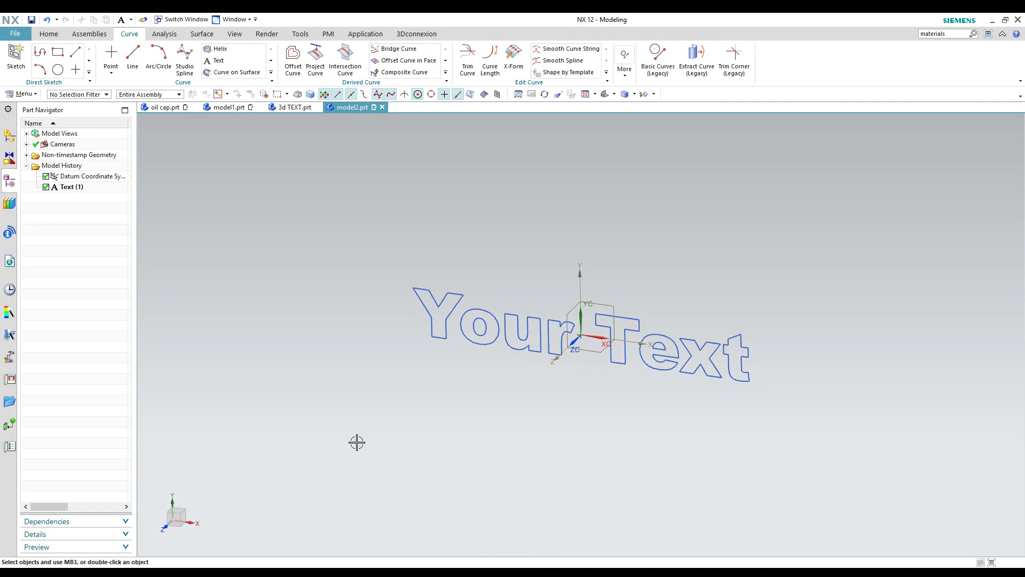
{"action": "left_click", "coordinate": [48, 34]}
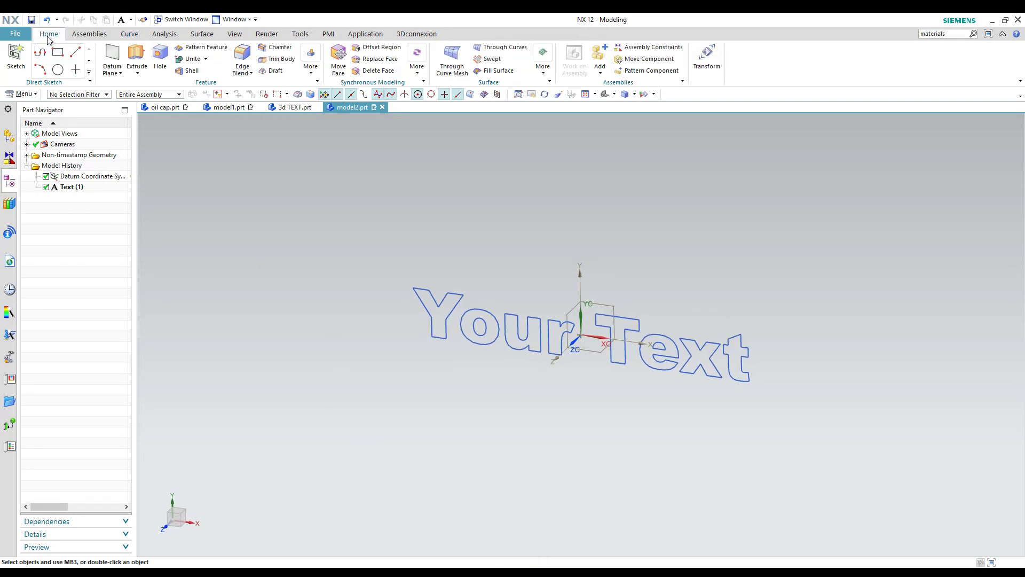
{"action": "left_click", "coordinate": [137, 56]}
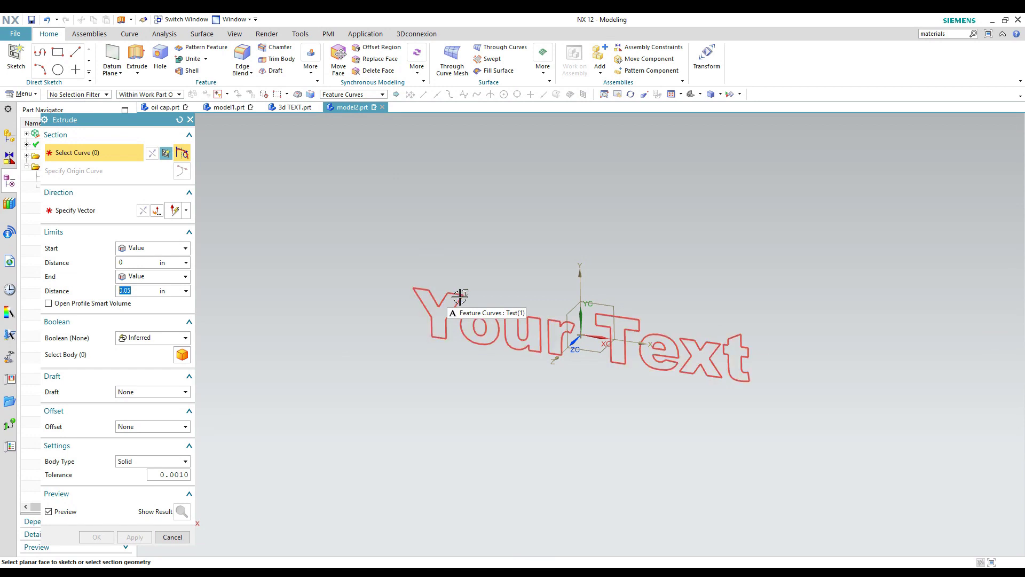
{"action": "left_click", "coordinate": [351, 95]}
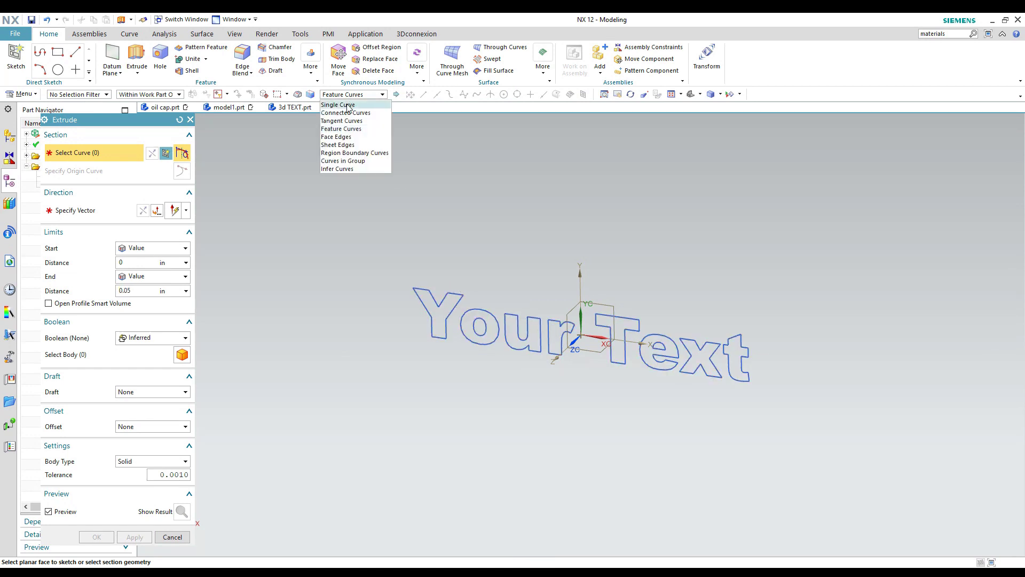
{"action": "left_click", "coordinate": [342, 105]}
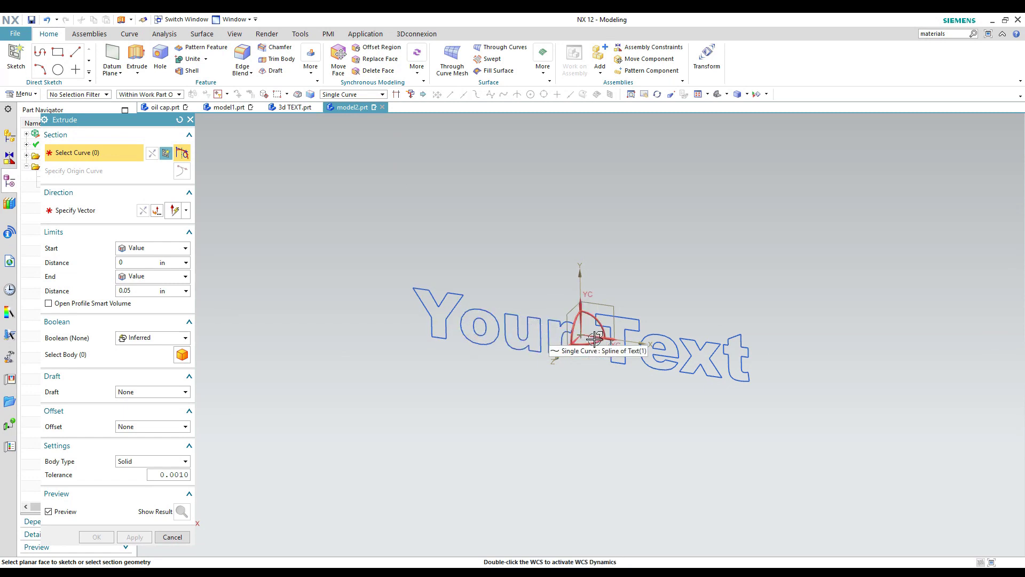
{"action": "left_click", "coordinate": [335, 95]}
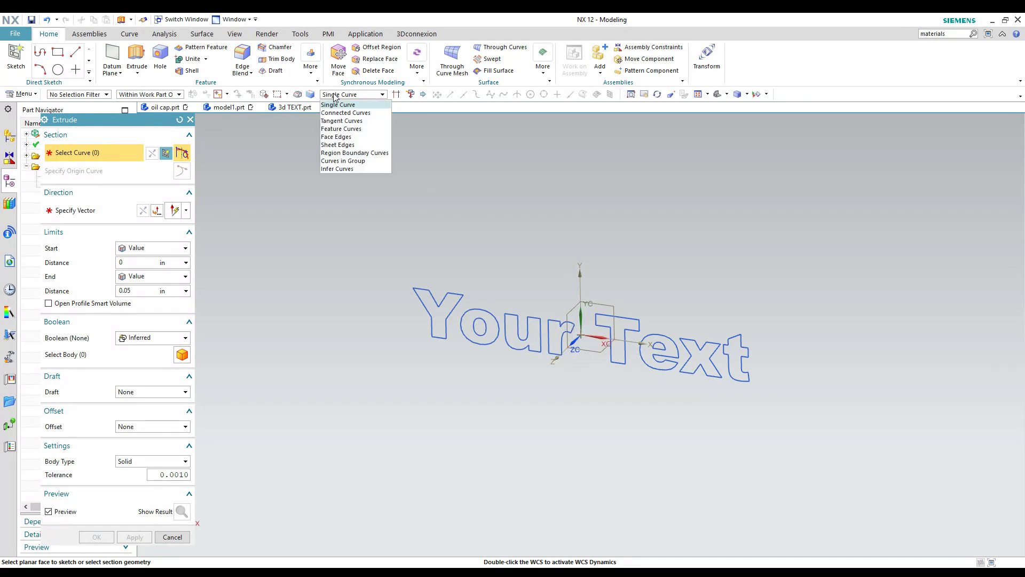
{"action": "left_click", "coordinate": [345, 129]}
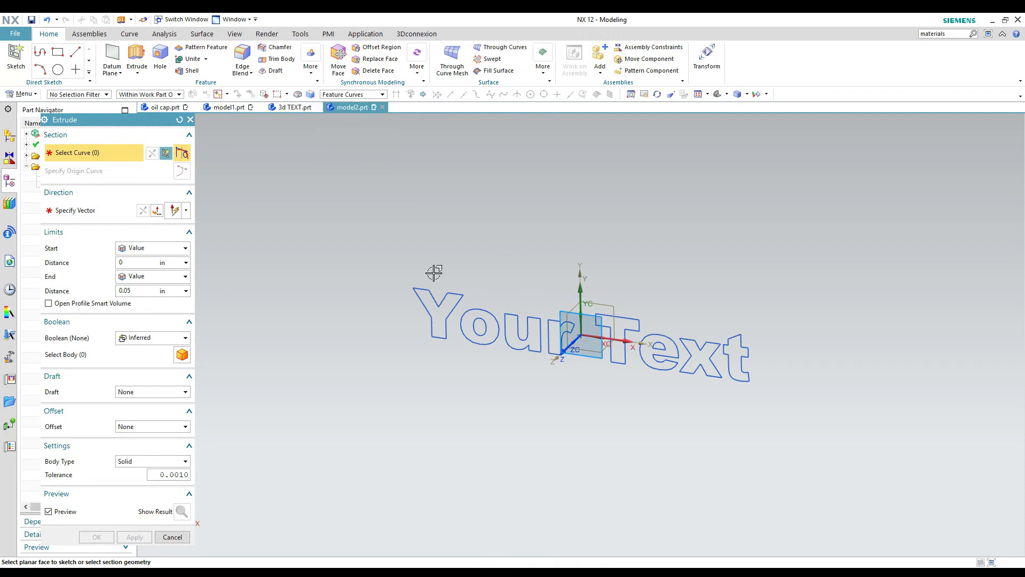
- Extrude all the Your Text curves 2 in deep into a solid
{"action": "left_click", "coordinate": [423, 299]}
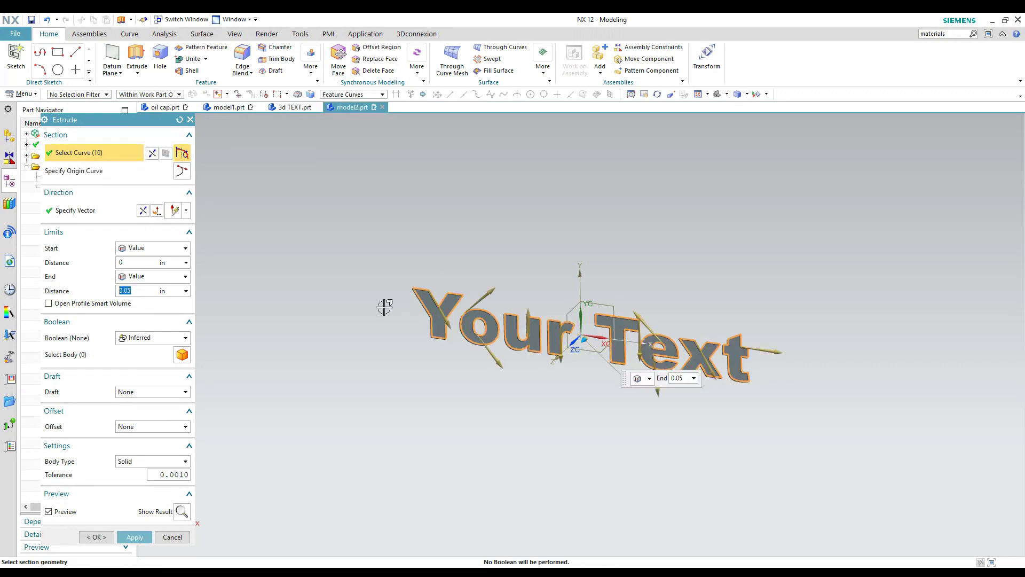
{"action": "middle_click_drag", "start_coordinate": [390, 302], "coordinate": [359, 307]}
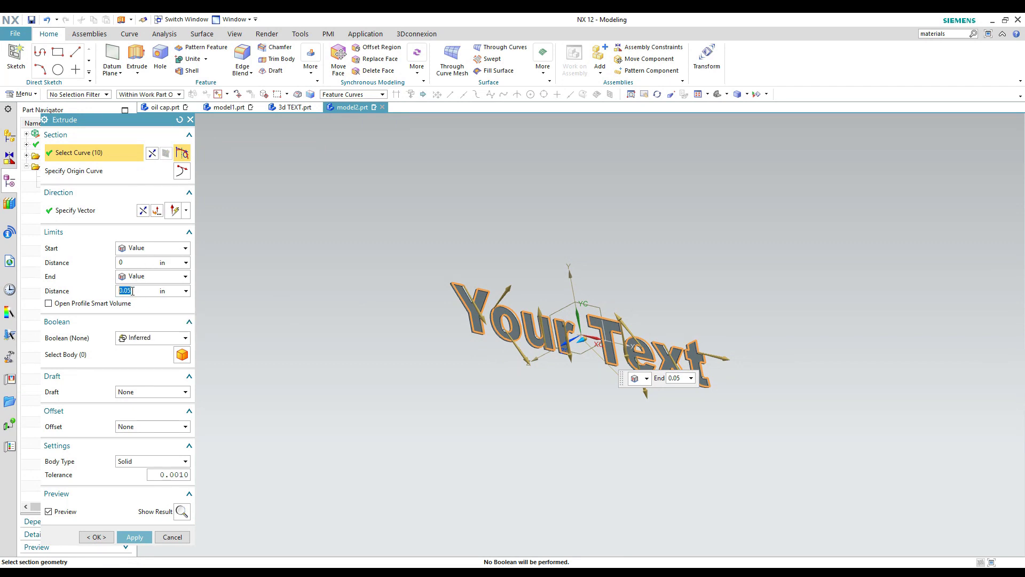
{"action": "type", "text": "2"}
{"action": "key", "text": "Return"}
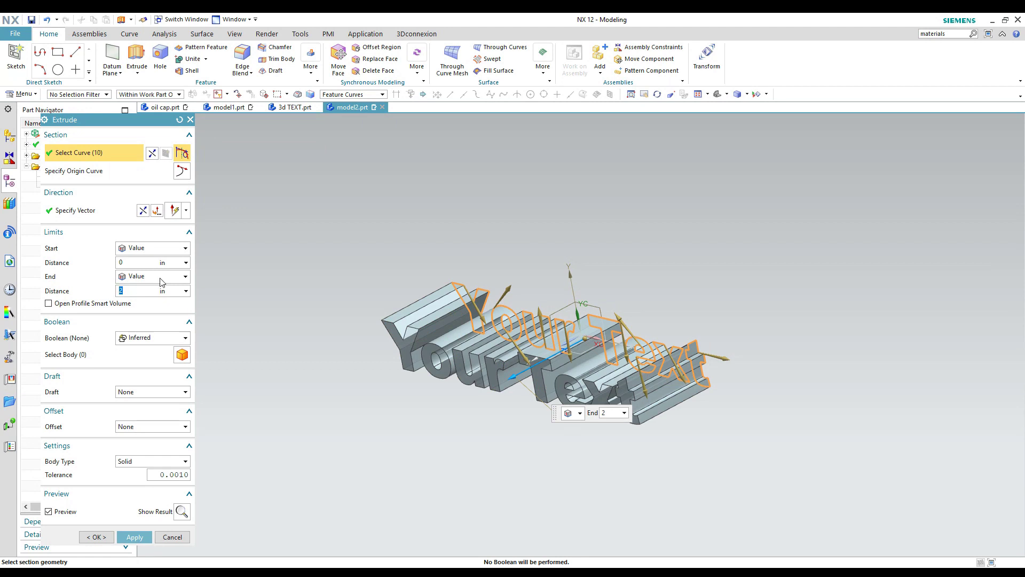
{"action": "middle_click", "coordinate": [314, 345]}
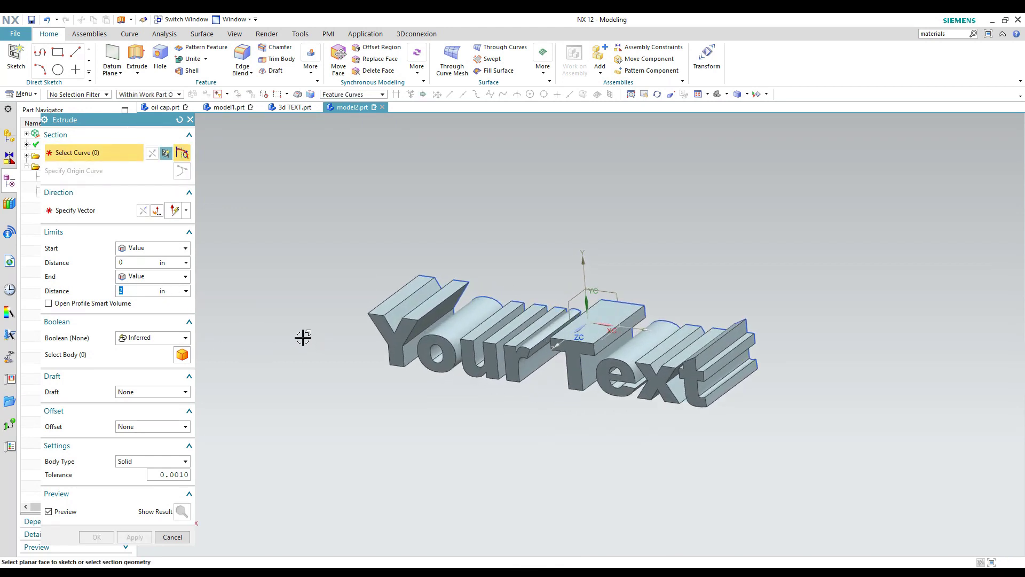
{"action": "left_click", "coordinate": [172, 536]}
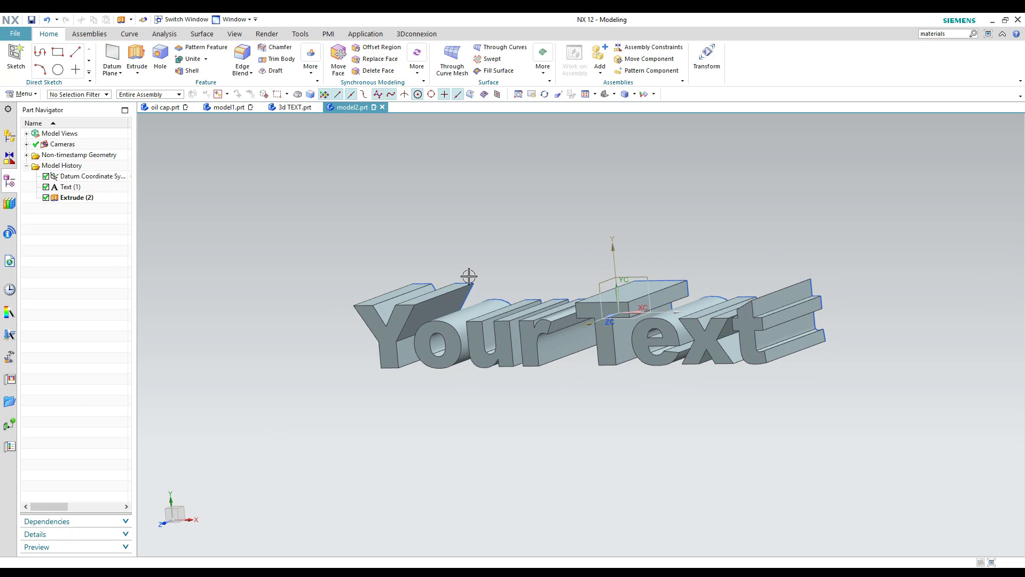
- Edit Text (1) to use the Cambria font so the extrusion regenerates
{"action": "double_click", "coordinate": [467, 280]}
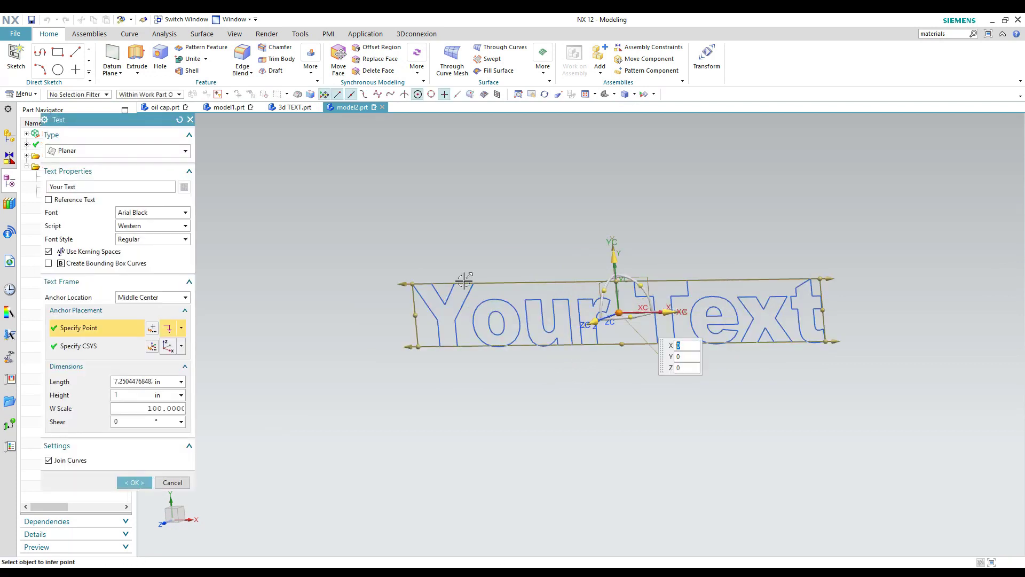
{"action": "left_click", "coordinate": [155, 213]}
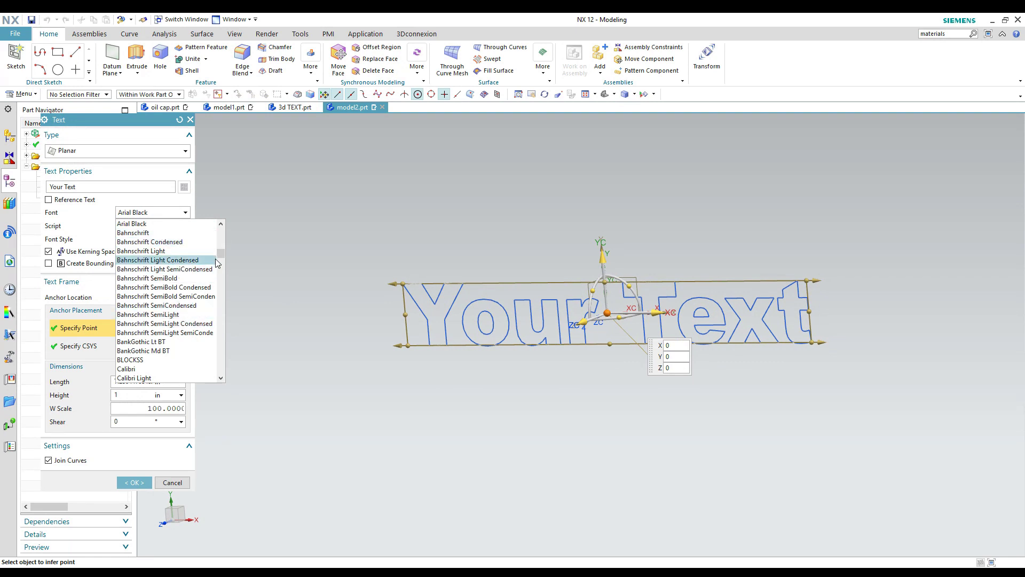
{"action": "left_click_drag", "start_coordinate": [221, 254], "coordinate": [222, 262]}
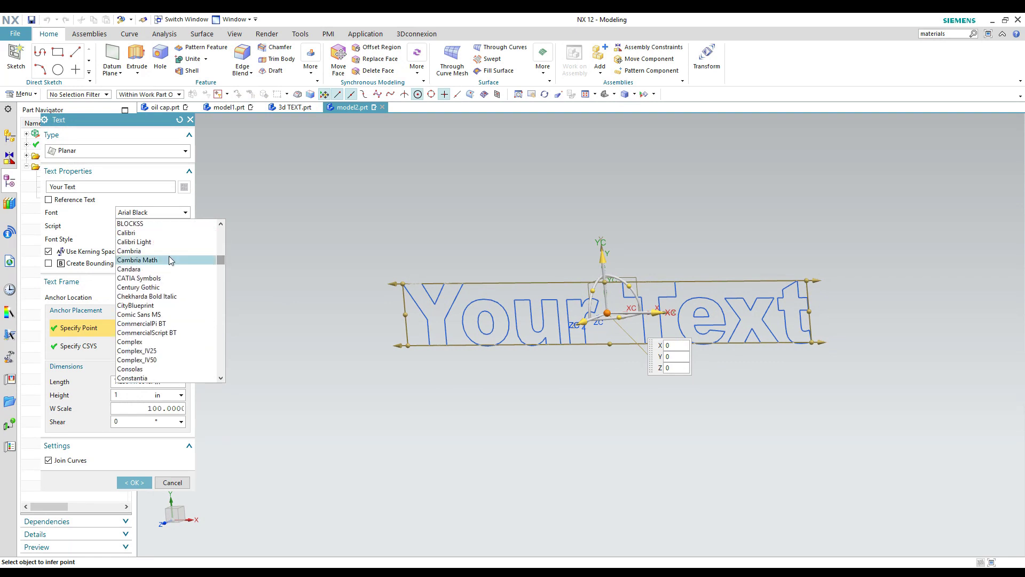
{"action": "left_click", "coordinate": [154, 249]}
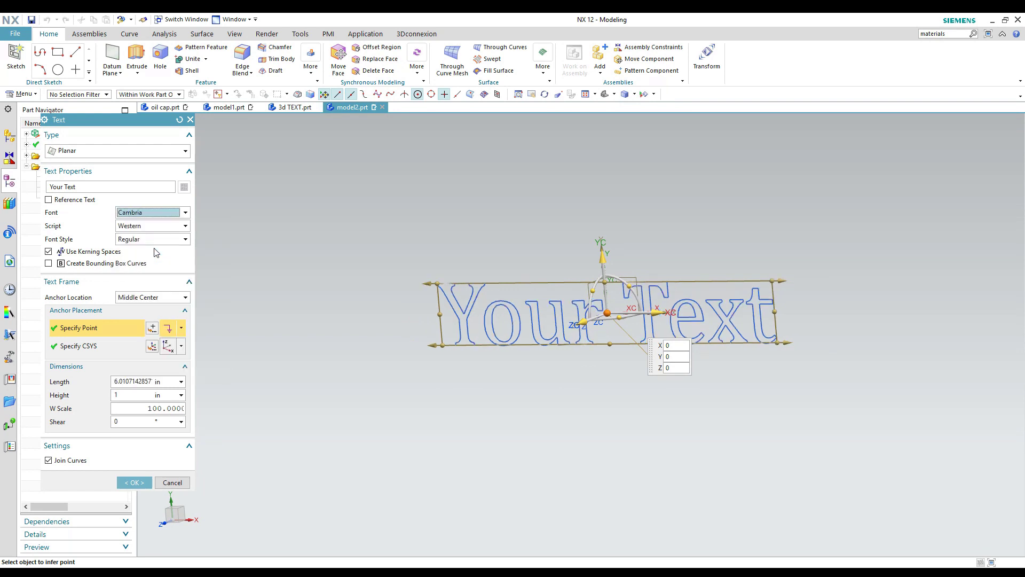
{"action": "left_click", "coordinate": [134, 482]}
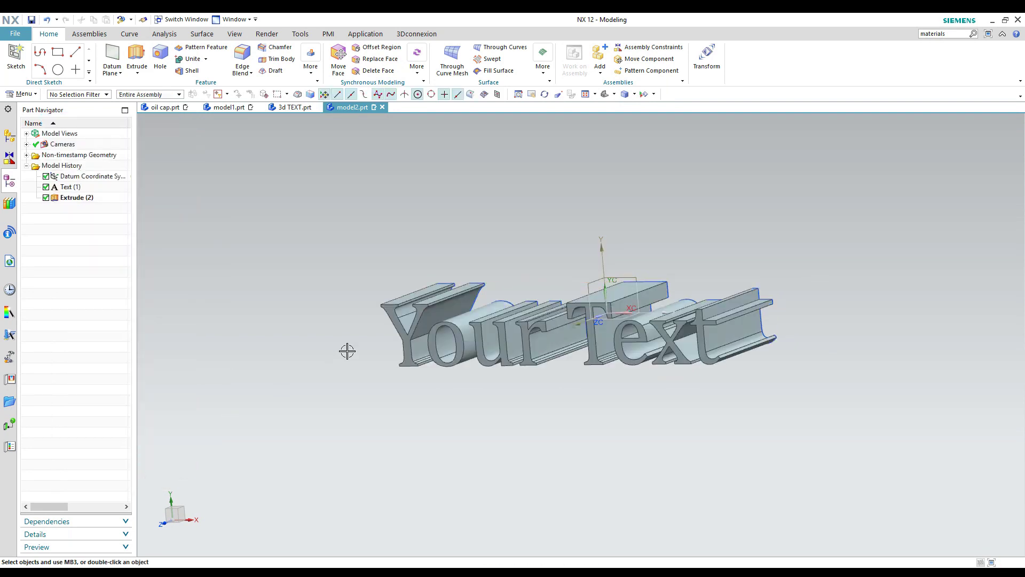
{"action": "middle_click_drag", "start_coordinate": [347, 351], "coordinate": [332, 348]}
- Zoom in on the extruded letters, cancel an Edge Blend, then zoom back out
{"action": "scroll", "coordinate": [332, 348], "scroll_direction": "up", "scroll_amount": 5}
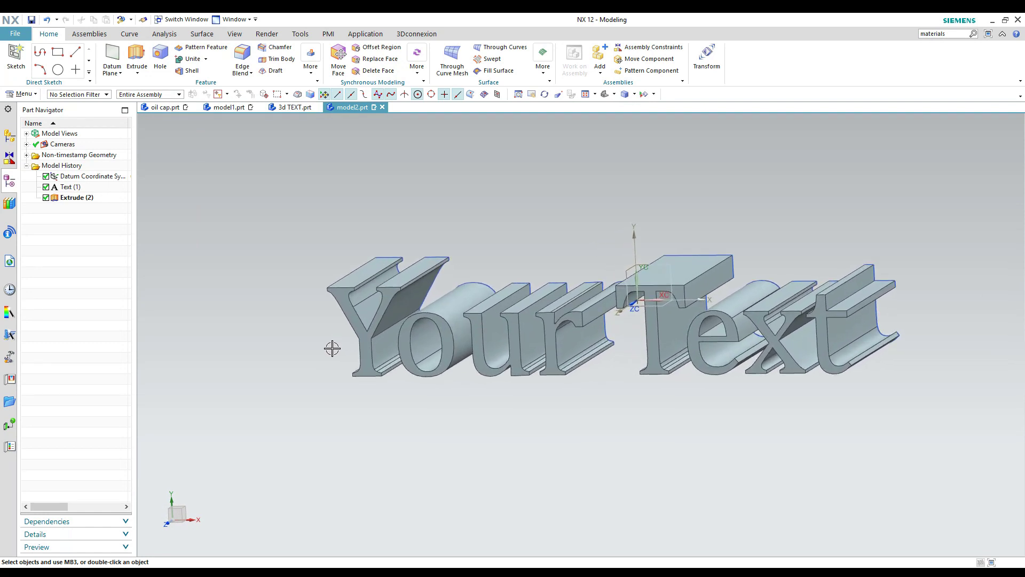
{"action": "scroll", "coordinate": [629, 374], "scroll_direction": "up", "scroll_amount": 6}
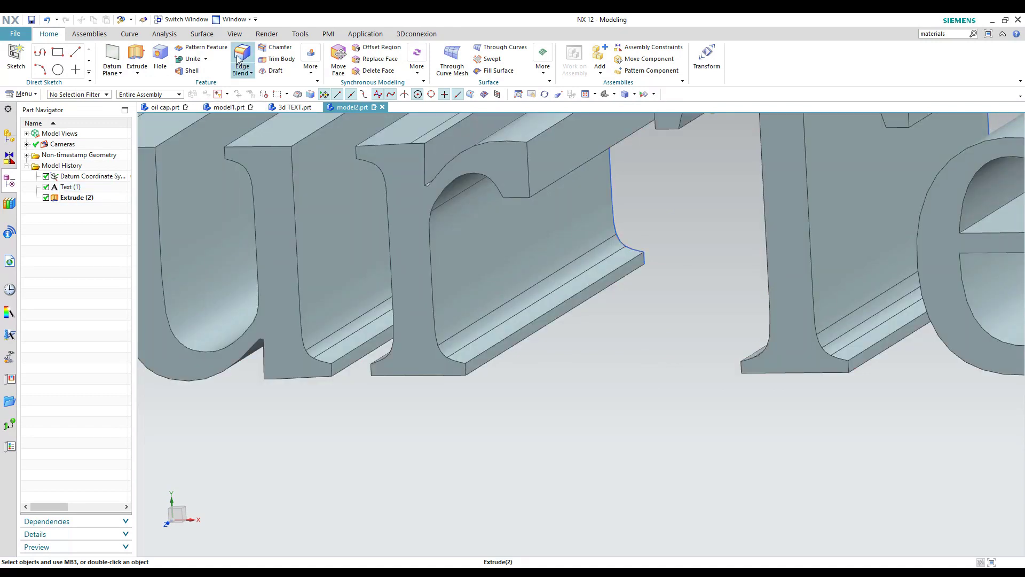
{"action": "left_click", "coordinate": [242, 53]}
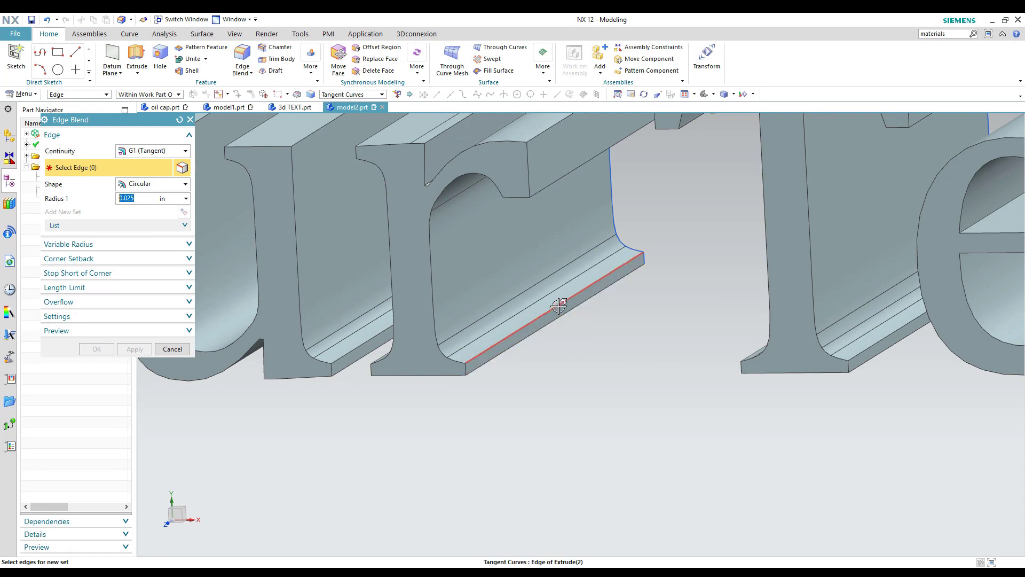
{"action": "left_click", "coordinate": [172, 349]}
{"action": "scroll", "coordinate": [600, 358], "scroll_direction": "down", "scroll_amount": 2}
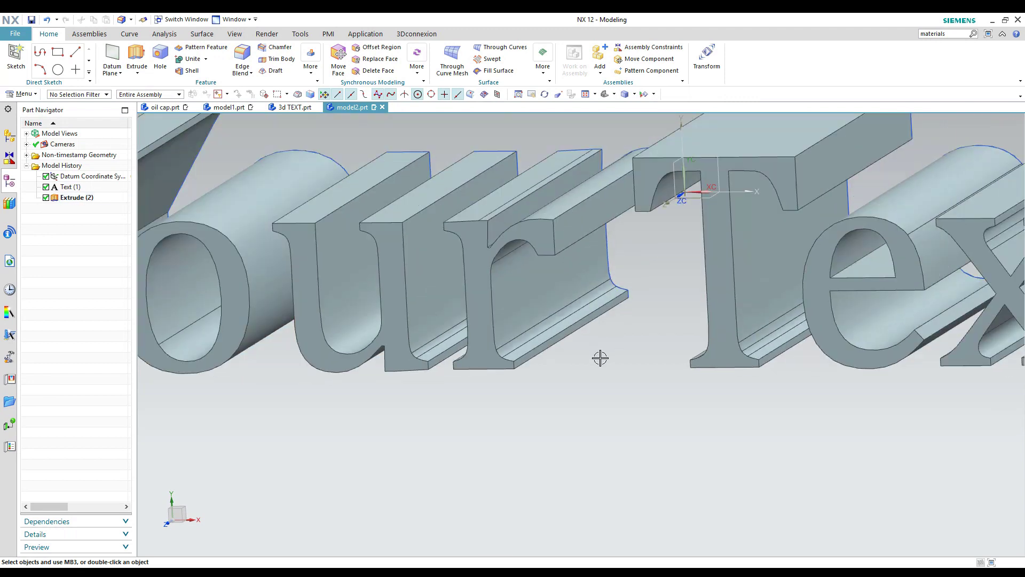
{"action": "scroll", "coordinate": [600, 357], "scroll_direction": "down", "scroll_amount": 3}
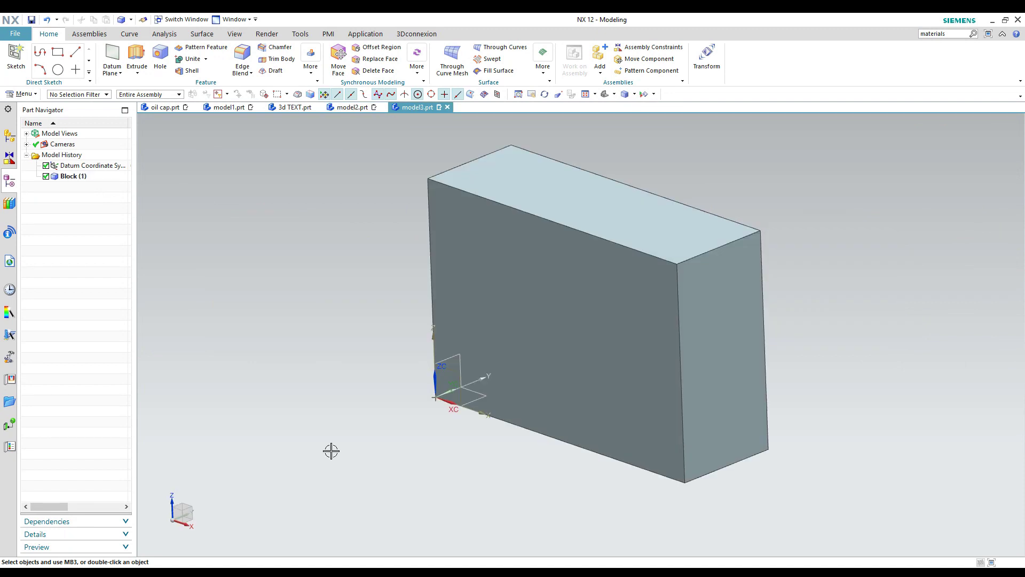
- Create Sketch (2) with the block's front face as the sketch plane
{"action": "left_click", "coordinate": [548, 192]}
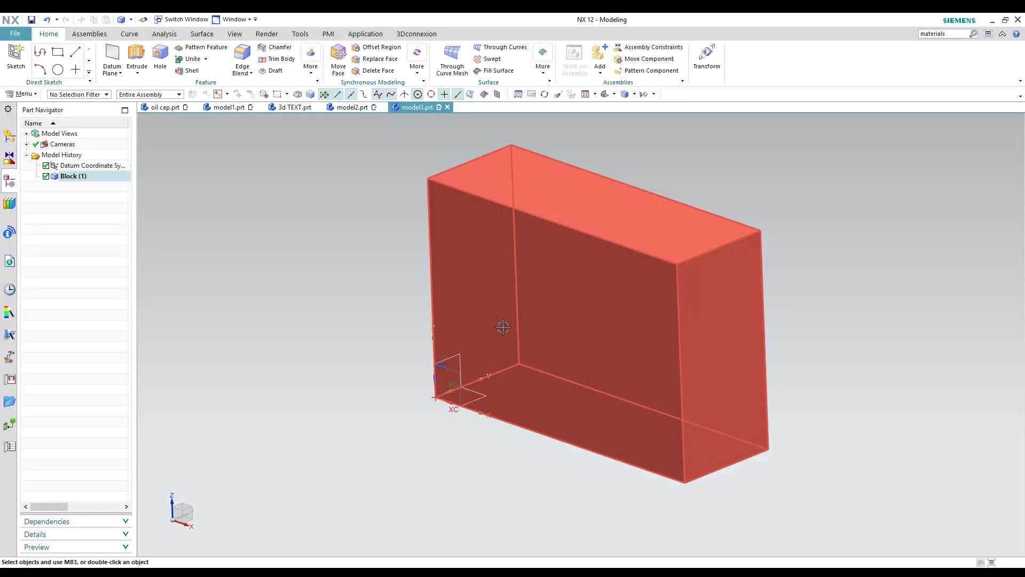
{"action": "key", "text": "Escape"}
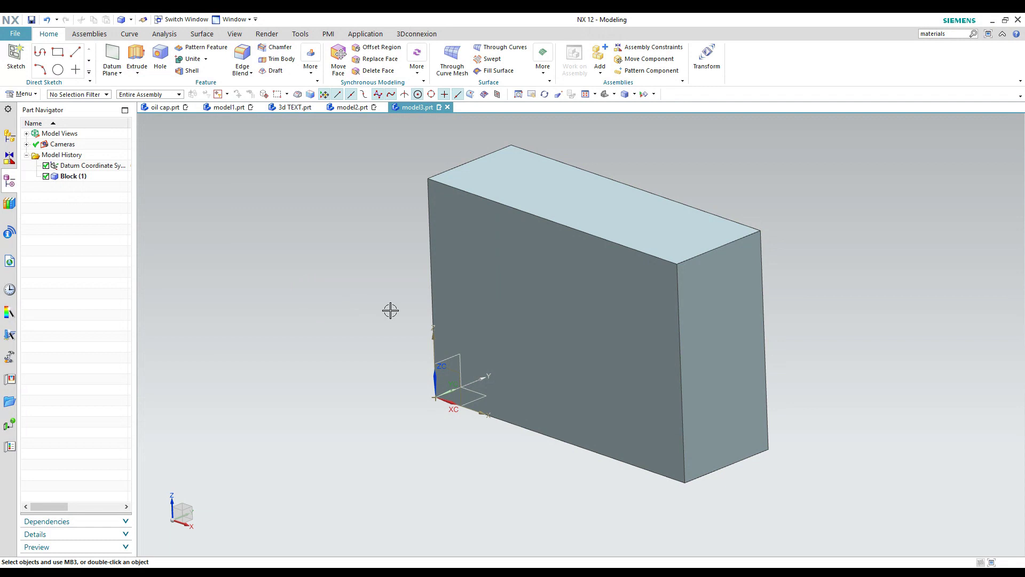
{"action": "left_click", "coordinate": [582, 340]}
{"action": "left_click", "coordinate": [16, 56]}
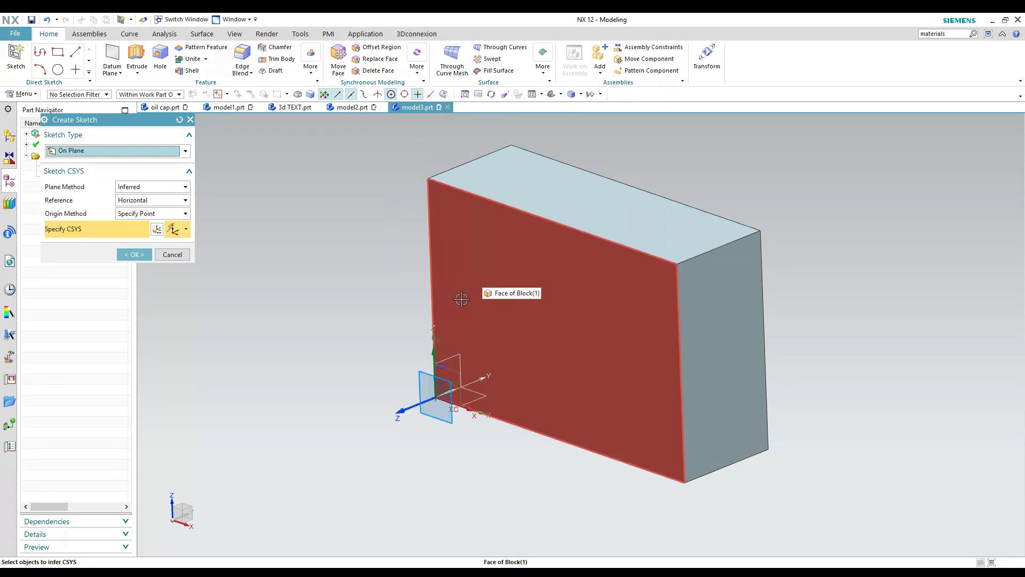
{"action": "left_click", "coordinate": [463, 271]}
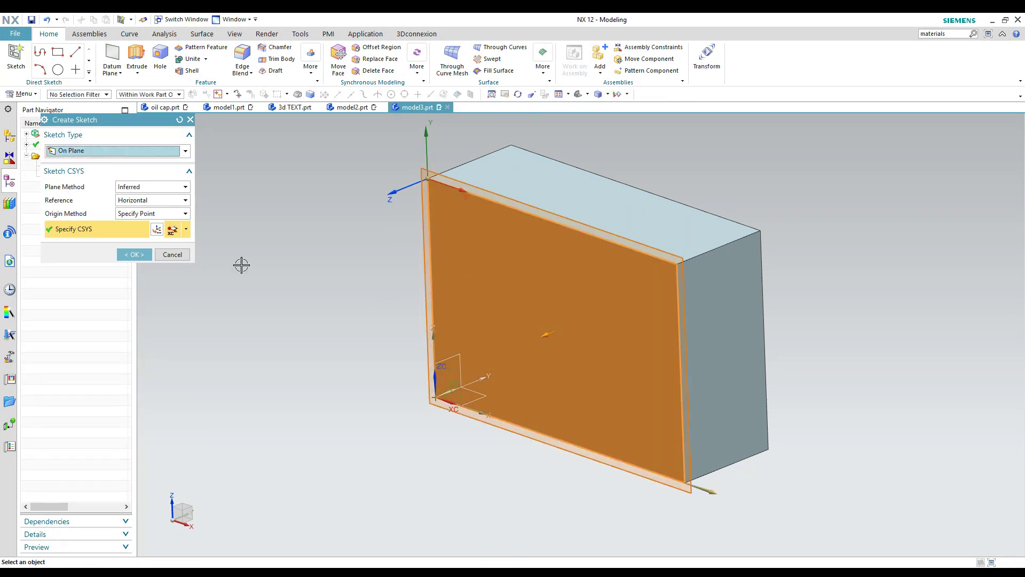
{"action": "left_click", "coordinate": [140, 254]}
{"action": "middle_click_drag", "start_coordinate": [367, 331], "coordinate": [291, 234], "text": "shift"}
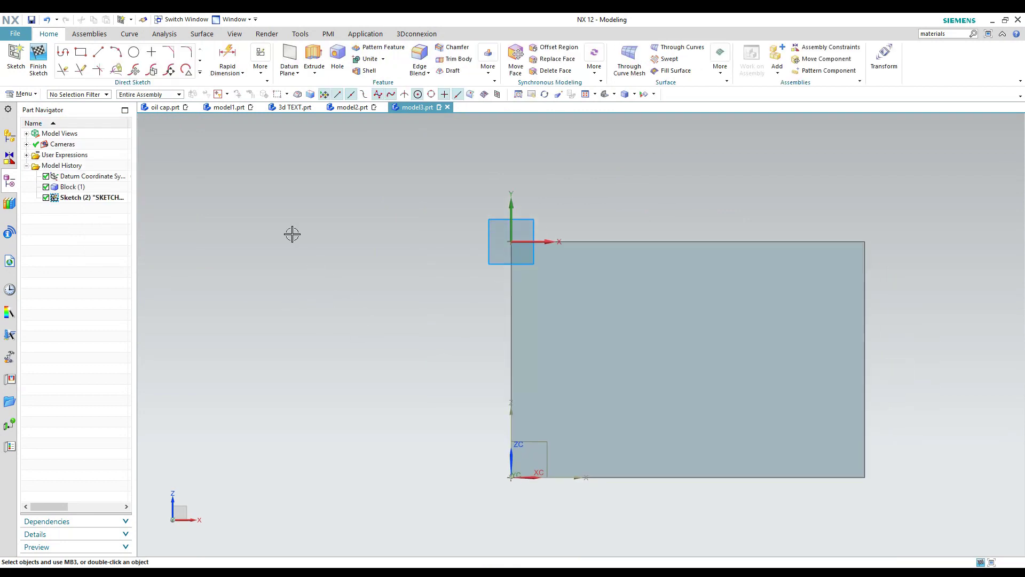
- Draw a horizontal line across the front face, starting at the left edge's midpoint
{"action": "left_click", "coordinate": [98, 52]}
{"action": "middle_click_drag", "start_coordinate": [432, 408], "coordinate": [506, 348]}
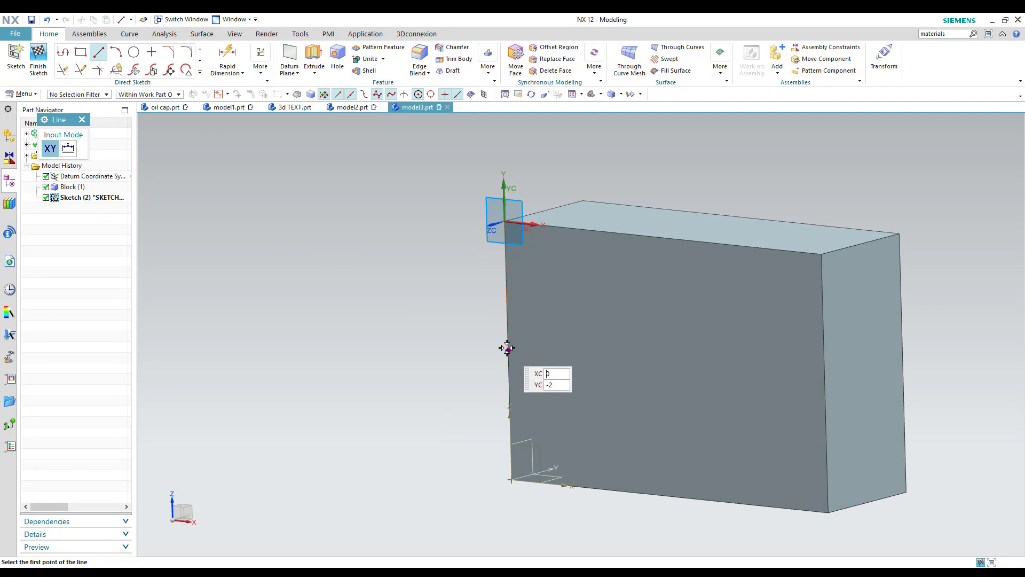
{"action": "left_click", "coordinate": [509, 352]}
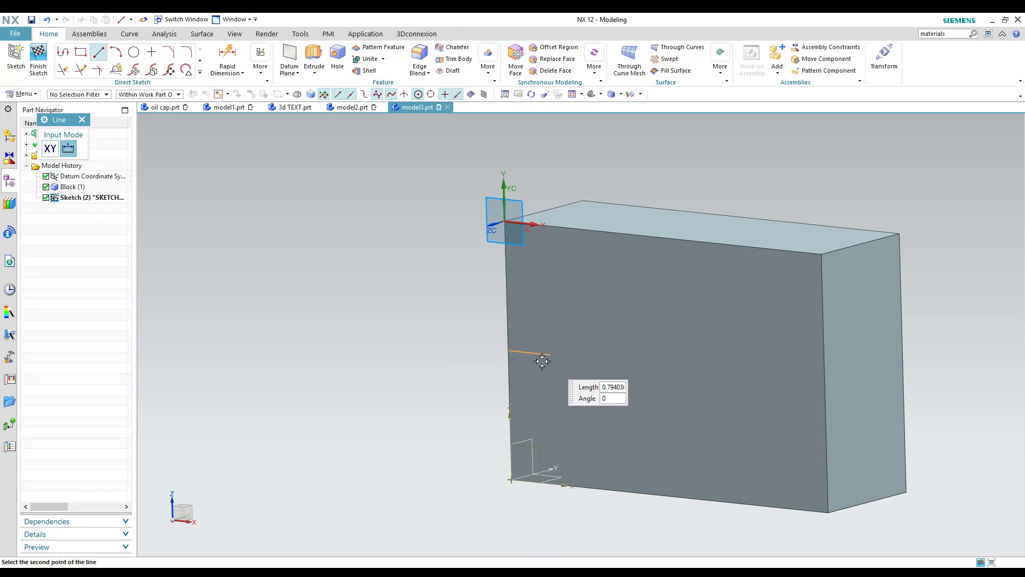
{"action": "left_click", "coordinate": [680, 365]}
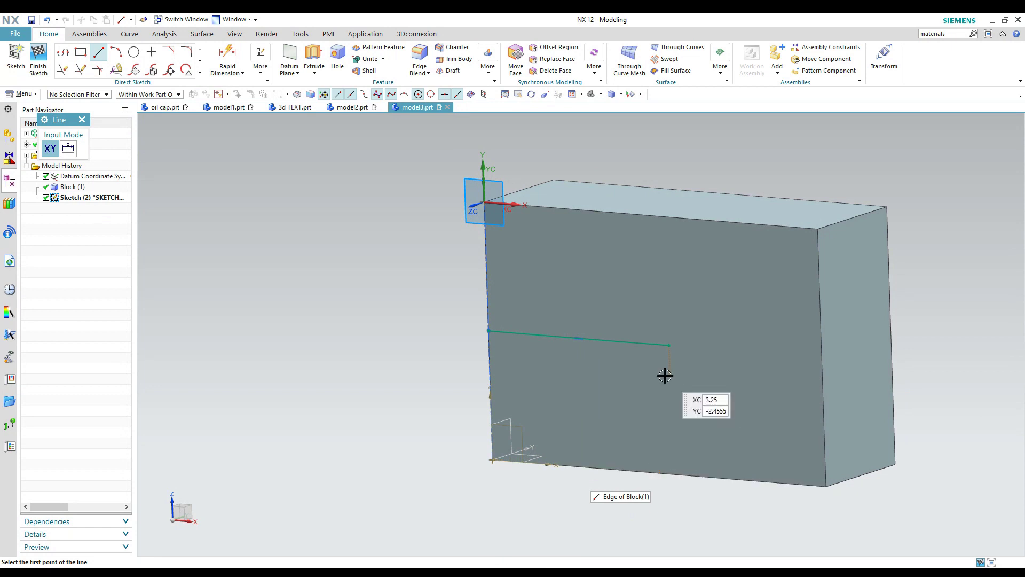
{"action": "key", "text": "Escape"}
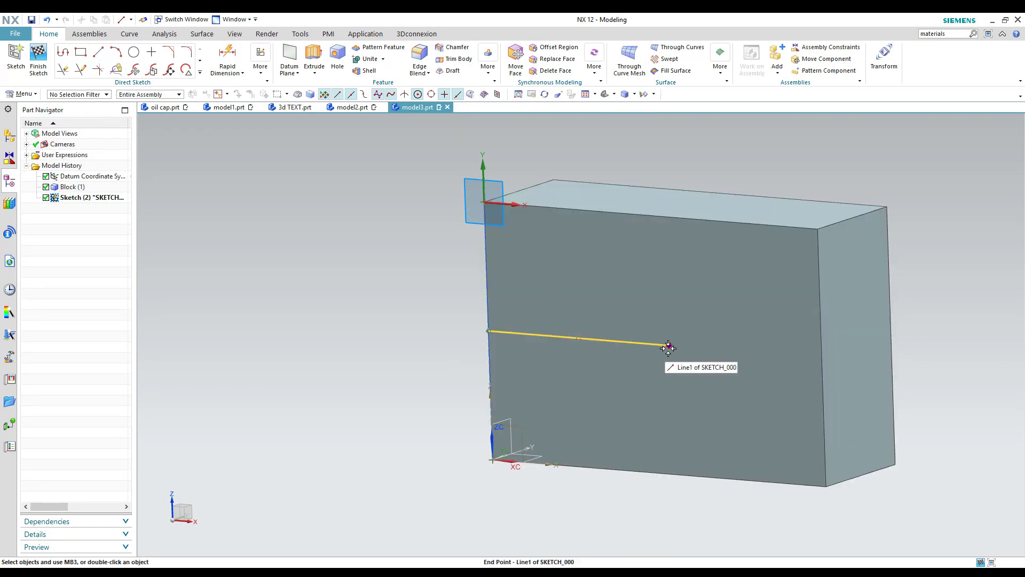
- Constrain the line's end vertically to the bottom edge's midpoint and finish the sketch
{"action": "left_click", "coordinate": [665, 469]}
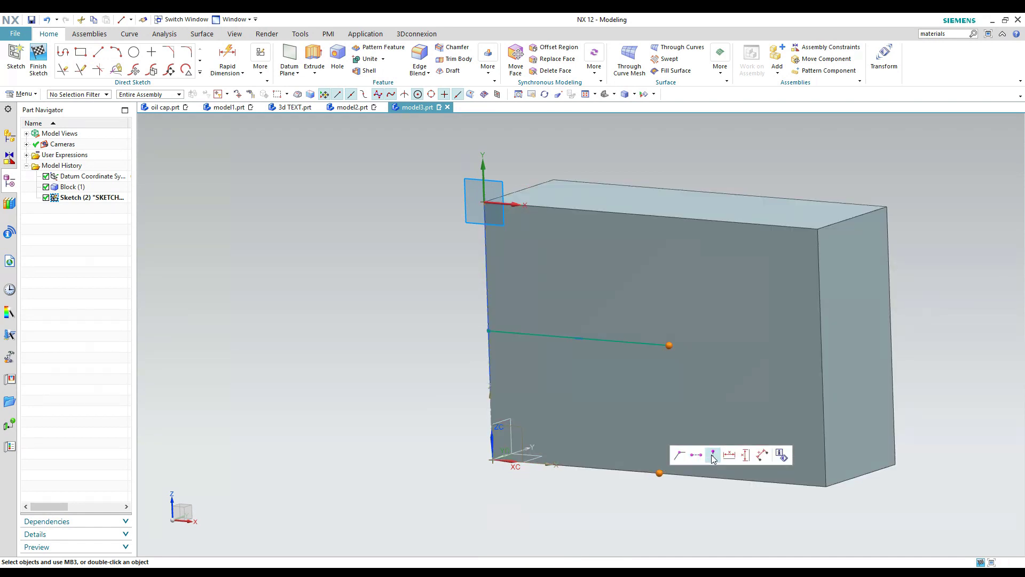
{"action": "left_click", "coordinate": [712, 454]}
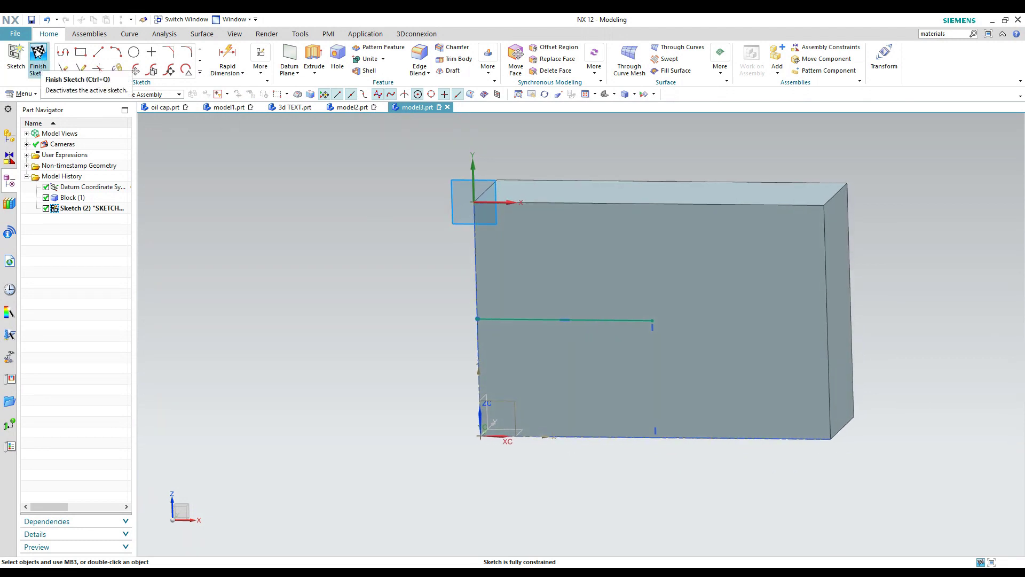
{"action": "left_click", "coordinate": [200, 72]}
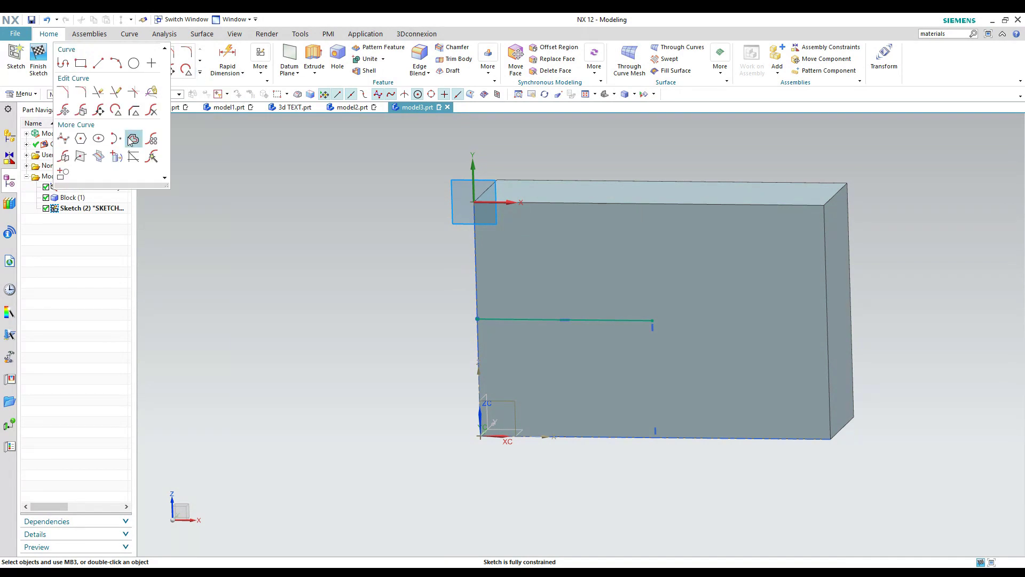
{"action": "left_click", "coordinate": [38, 56]}
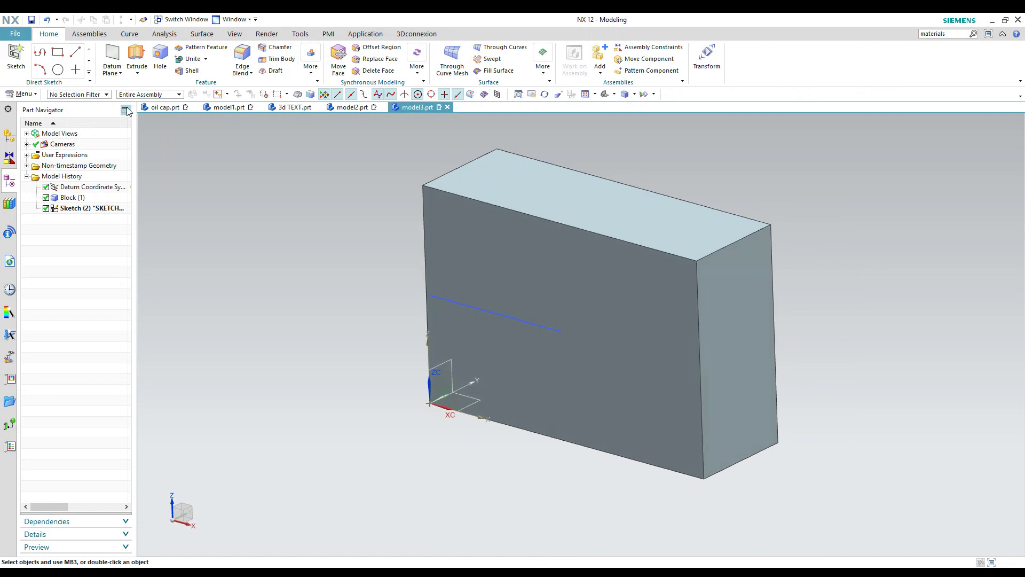
- Rotate the work coordinate system 90° about its XC axis
{"action": "left_click", "coordinate": [129, 34]}
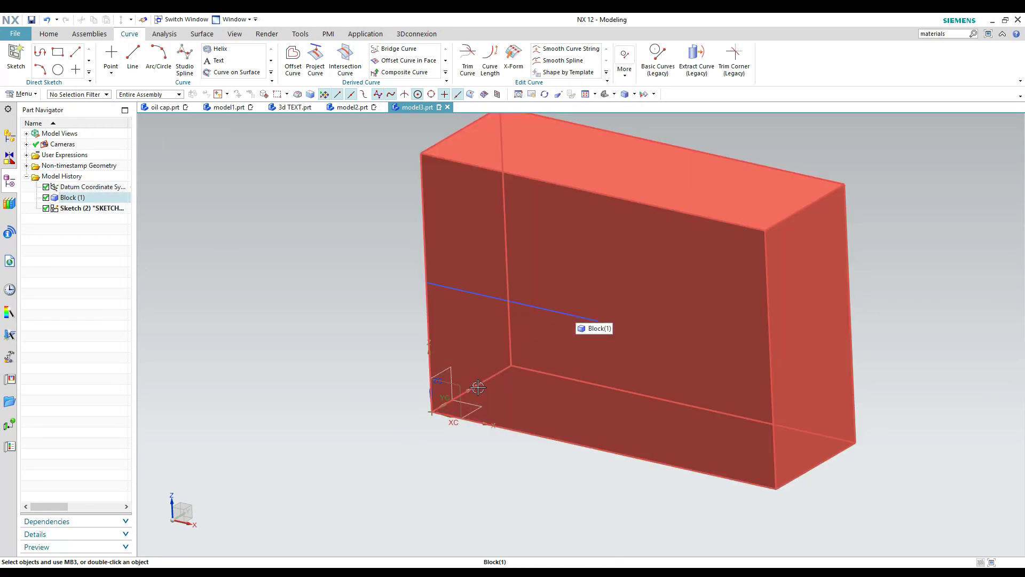
{"action": "double_click", "coordinate": [430, 400]}
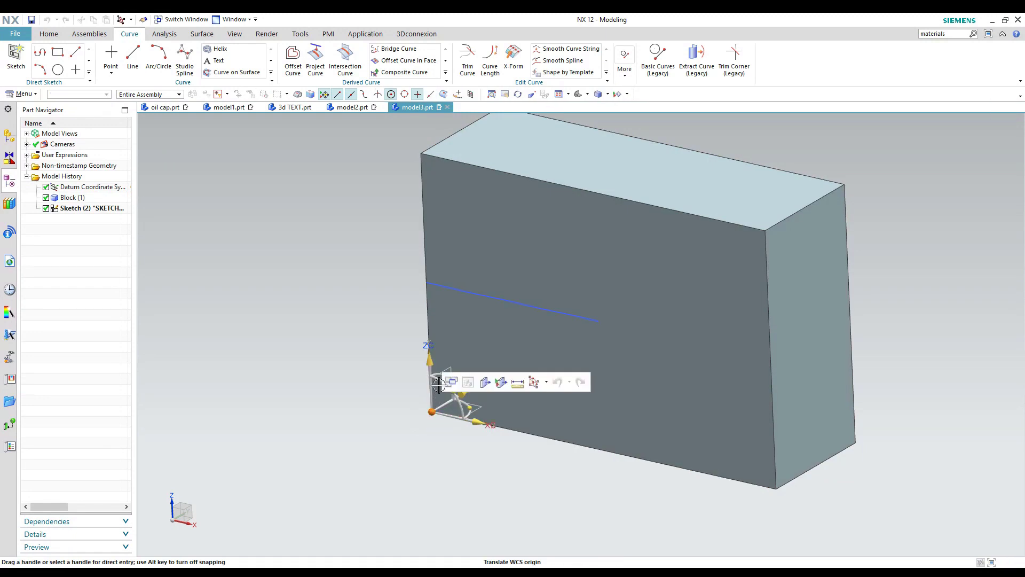
{"action": "middle_click_drag", "start_coordinate": [451, 382], "coordinate": [401, 388]}
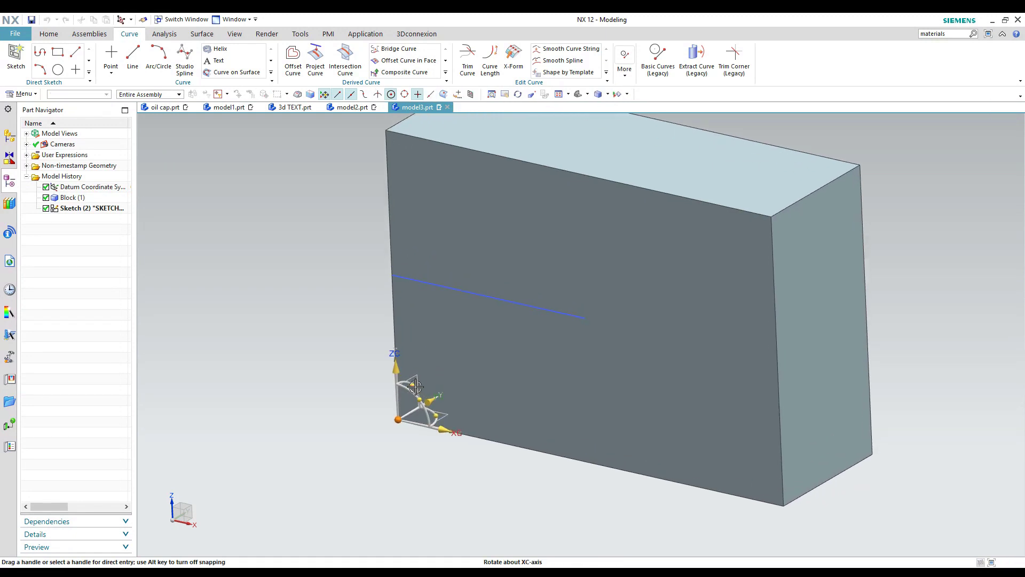
{"action": "left_click", "coordinate": [385, 392]}
{"action": "left_click_drag", "start_coordinate": [386, 392], "coordinate": [369, 404]}
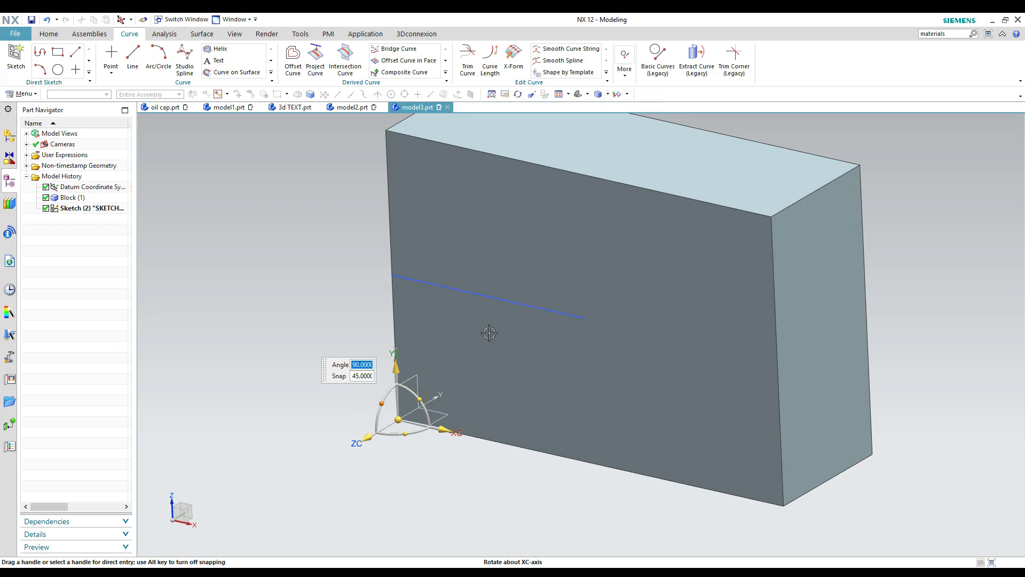
{"action": "middle_click", "coordinate": [302, 341]}
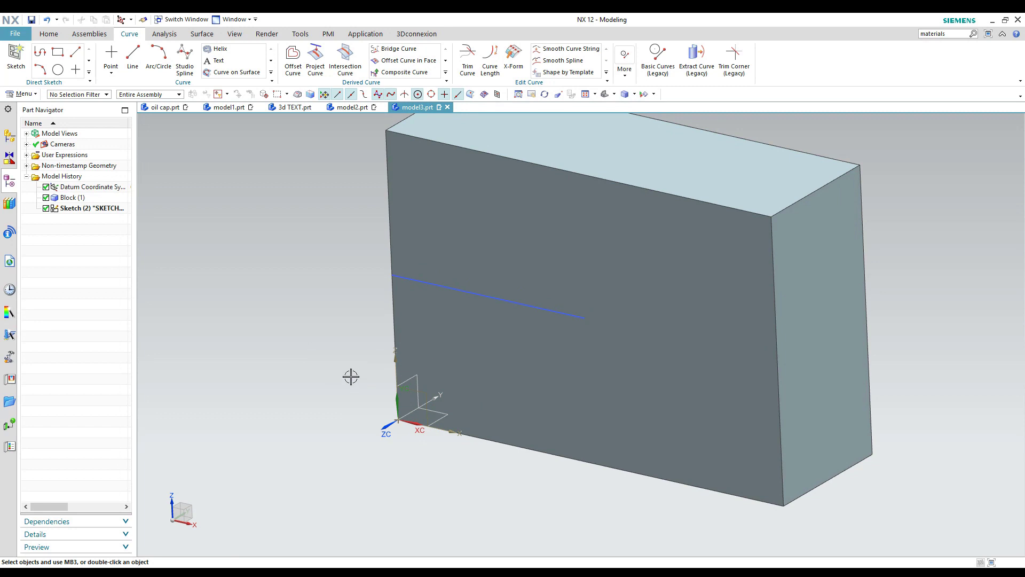
- Move the WCS along its ZC direction onto the block's front face
{"action": "double_click", "coordinate": [382, 423]}
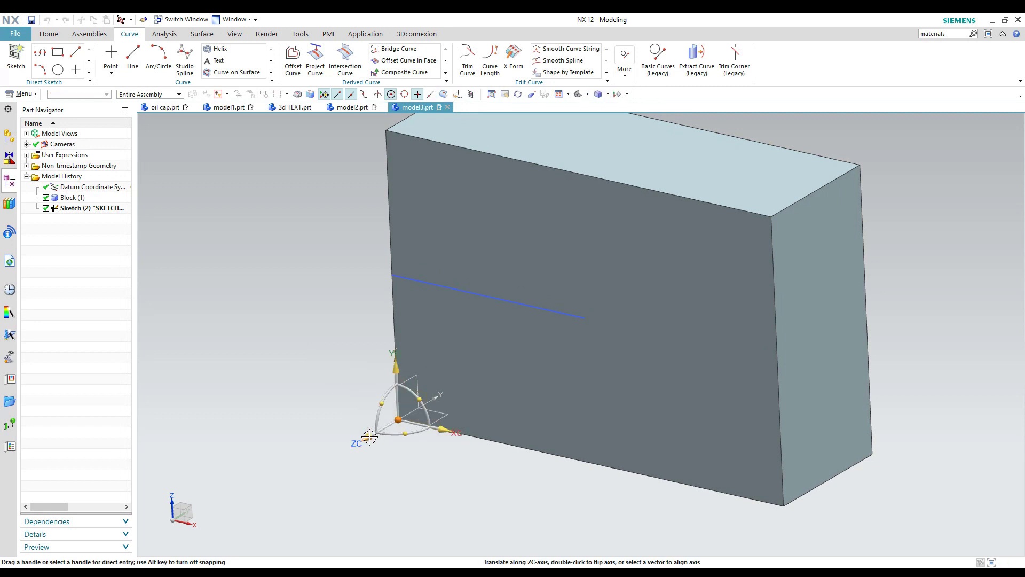
{"action": "left_click_drag", "start_coordinate": [368, 441], "coordinate": [431, 404]}
{"action": "middle_click", "coordinate": [431, 404]}
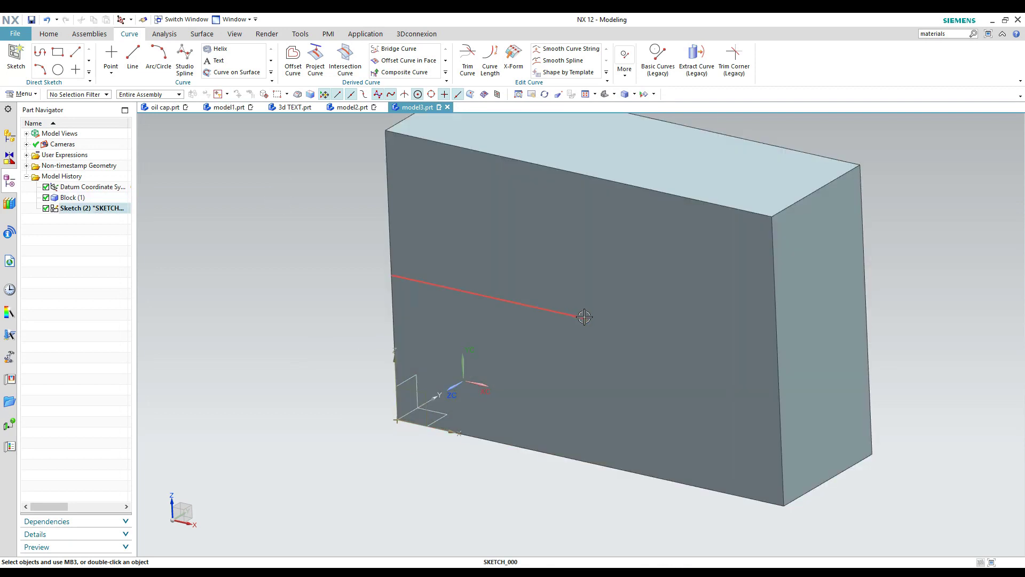
- Create 1 in high Arial Black outline text reading TEXT on the block's front face
{"action": "left_click", "coordinate": [219, 61]}
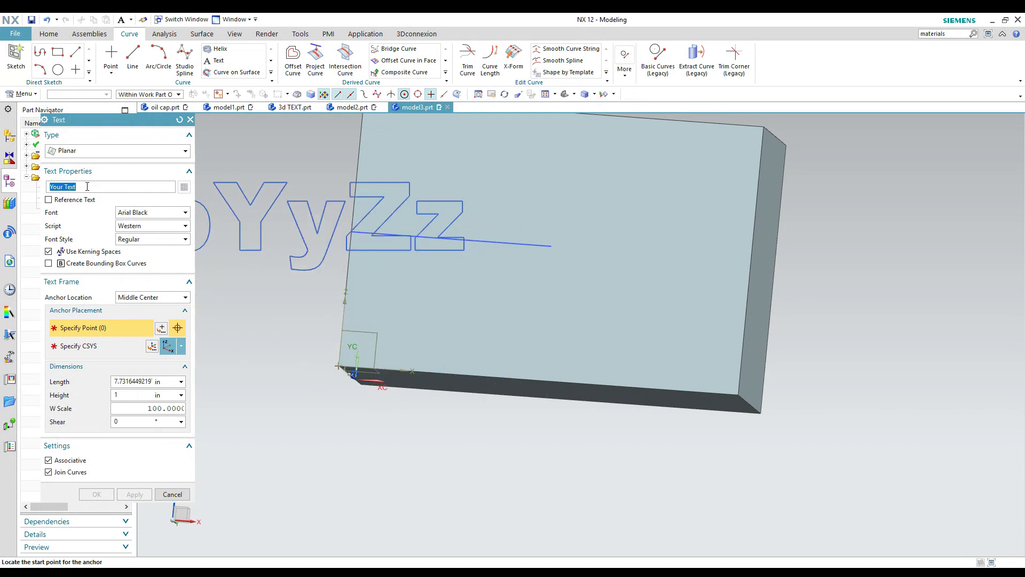
{"action": "type", "text": "t"}
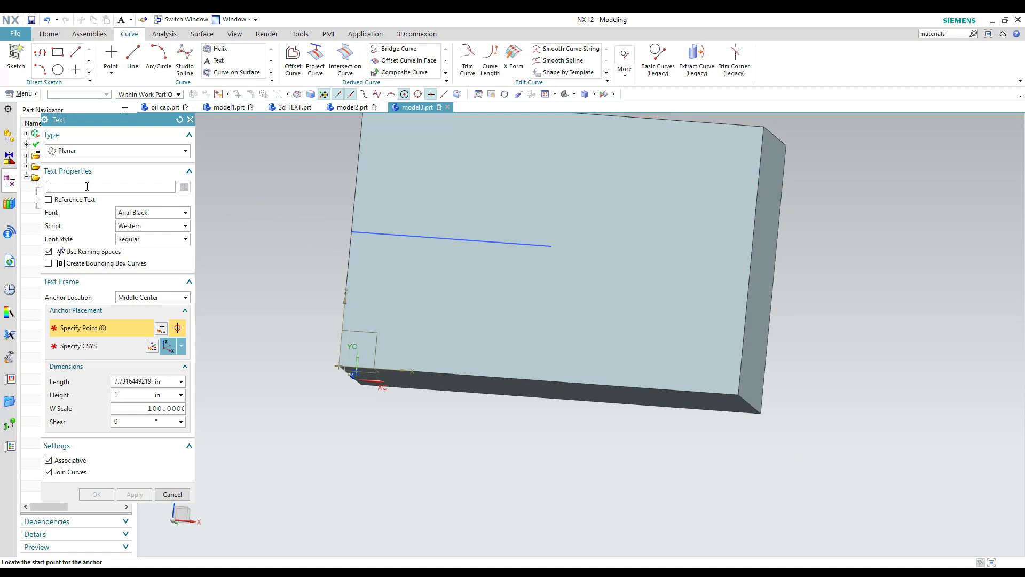
{"action": "type", "text": "EW"}
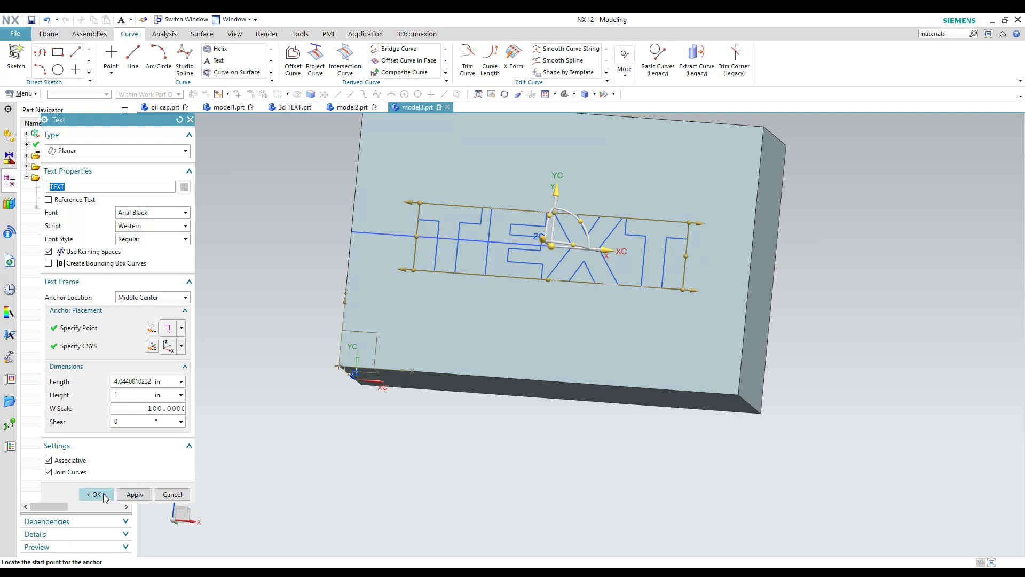
{"action": "left_click", "coordinate": [97, 494]}
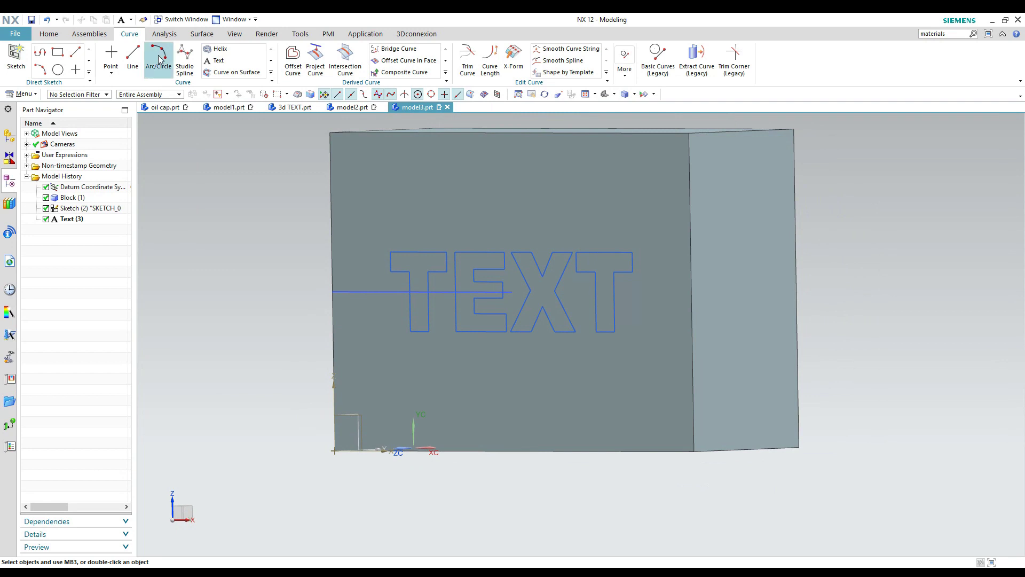
- Extrude the TEXT outlines 0.15 in deep, subtracting them from the block
{"action": "left_click", "coordinate": [89, 34]}
{"action": "left_click", "coordinate": [48, 33]}
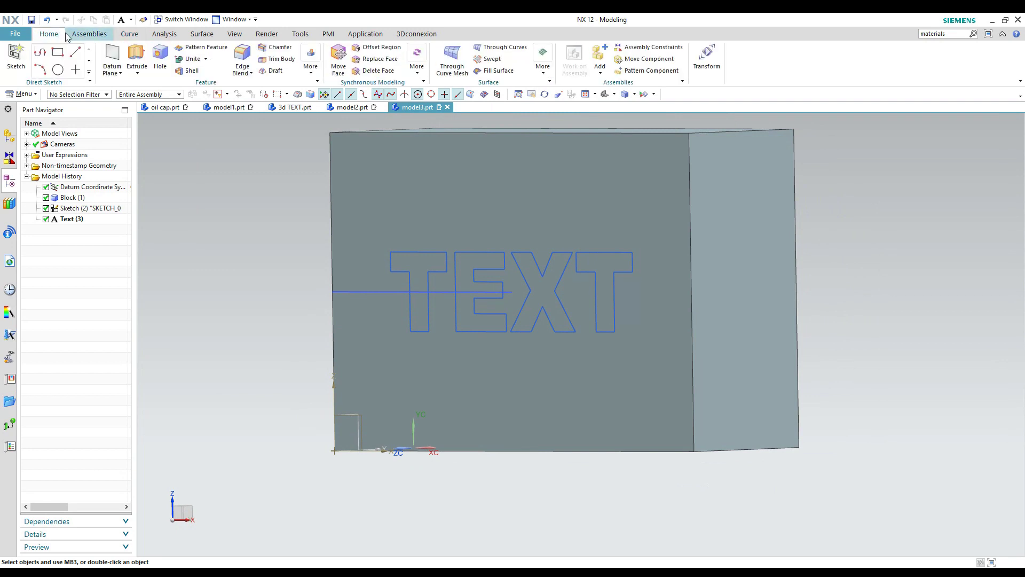
{"action": "left_click", "coordinate": [137, 59]}
{"action": "left_click", "coordinate": [412, 251]}
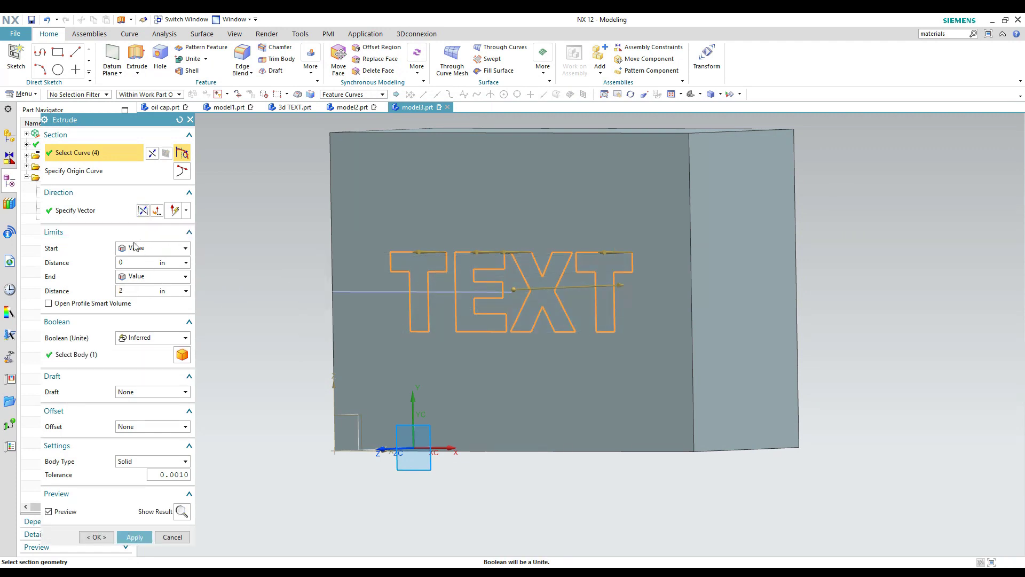
{"action": "left_click", "coordinate": [122, 291]}
{"action": "type", "text": "."}
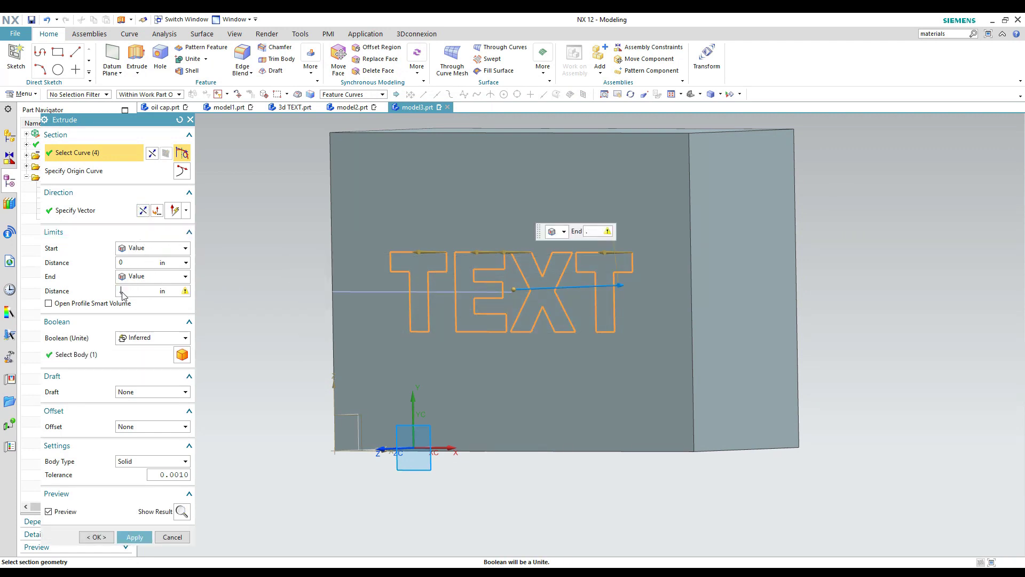
{"action": "type", "text": "15"}
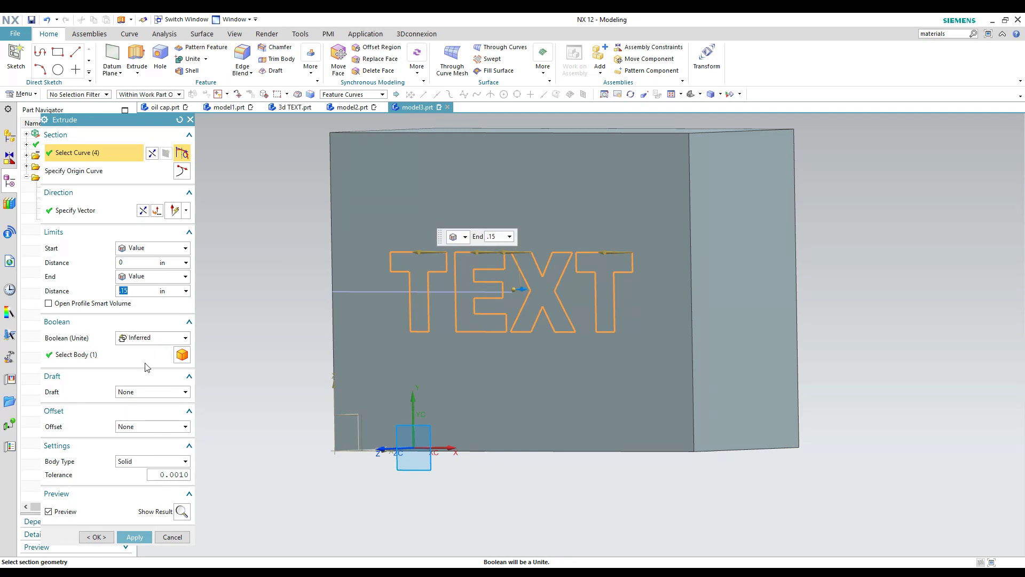
{"action": "left_click", "coordinate": [152, 338]}
{"action": "left_click", "coordinate": [140, 372]}
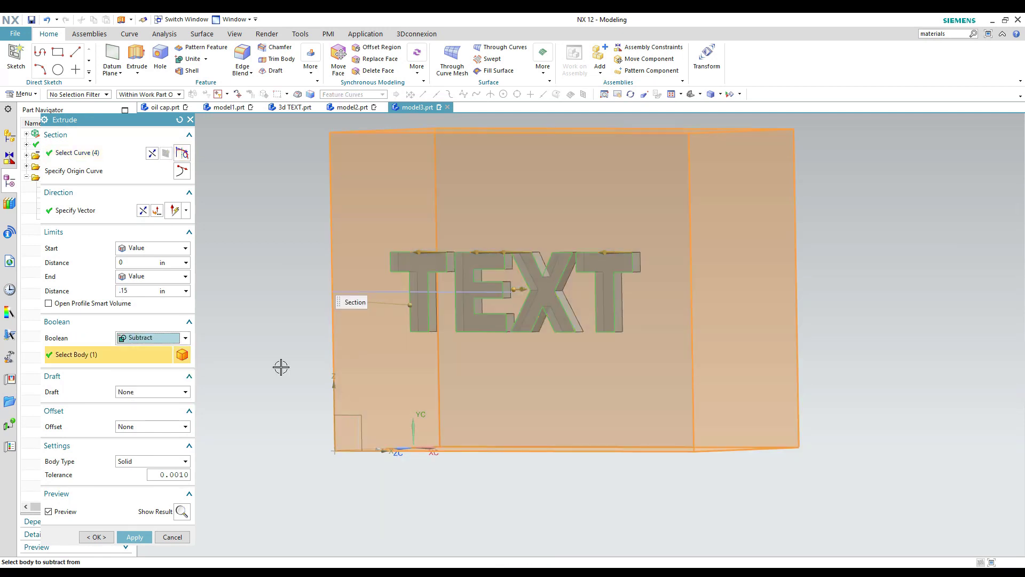
{"action": "middle_click", "coordinate": [315, 366]}
- Close Extrude and reopen Text (3) to change its anchor location
{"action": "middle_click_drag", "start_coordinate": [276, 366], "coordinate": [350, 338]}
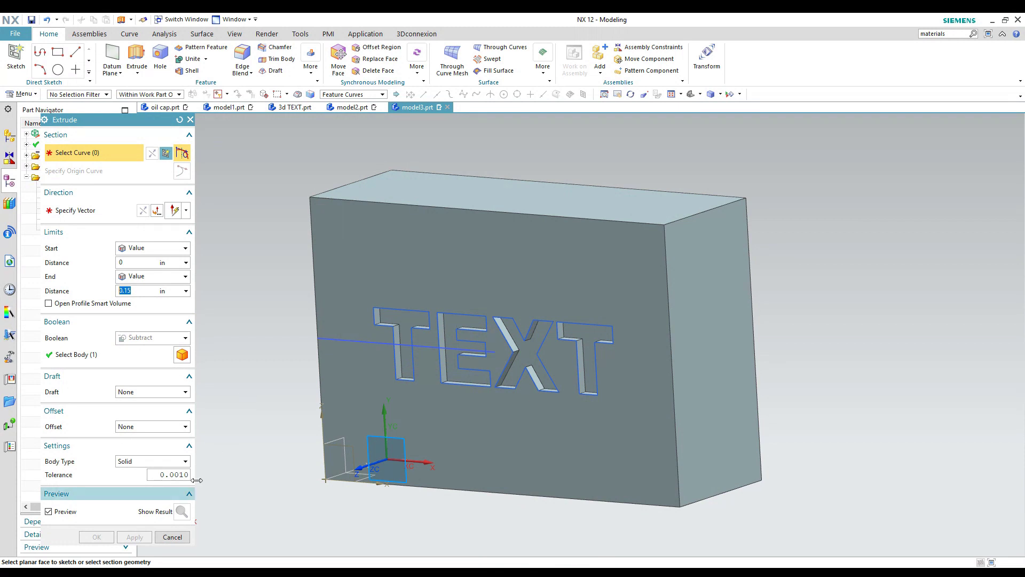
{"action": "left_click", "coordinate": [172, 536]}
{"action": "double_click", "coordinate": [397, 305]}
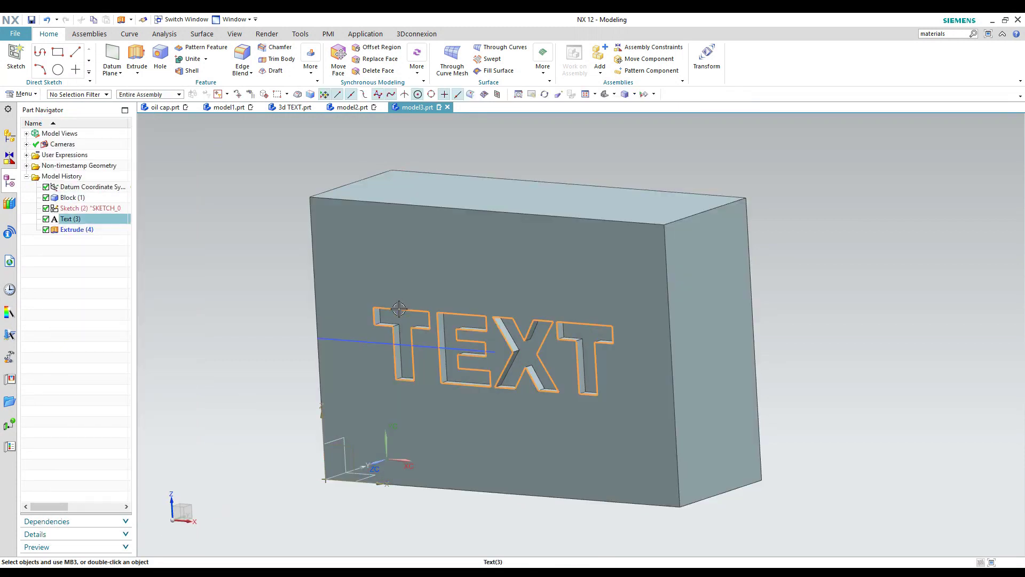
{"action": "left_click", "coordinate": [154, 296]}
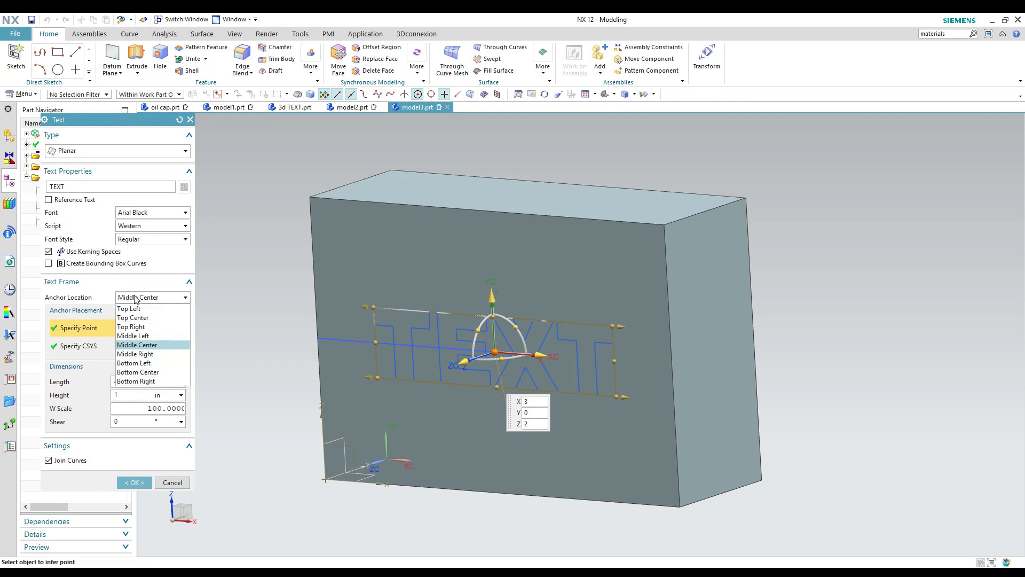
- Anchor TEXT at Bottom Center, snapped to the sketch line's endpoint (X 3, Y 0, Z 2)
{"action": "left_click", "coordinate": [152, 372]}
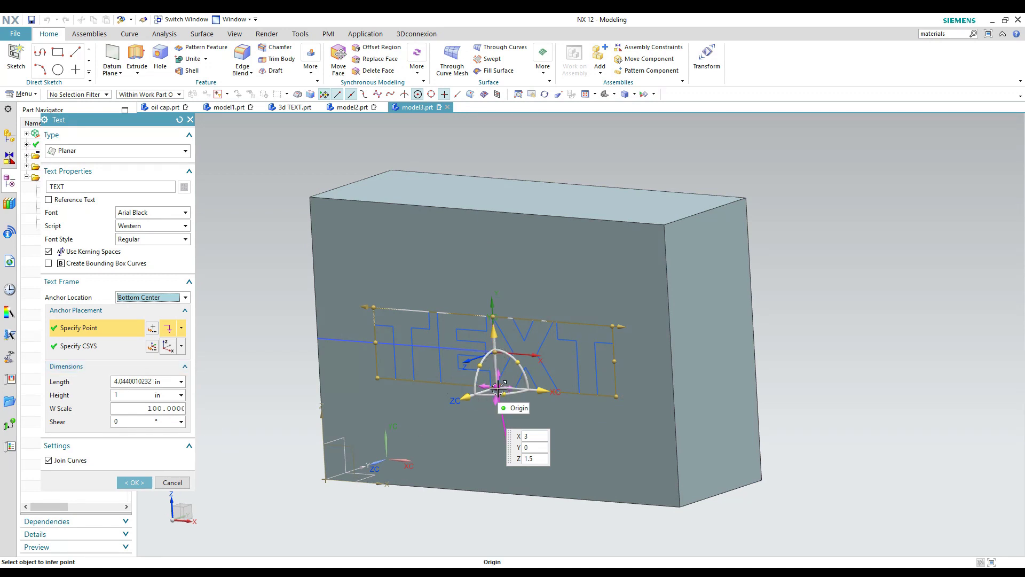
{"action": "scroll", "coordinate": [498, 387], "scroll_direction": "up", "scroll_amount": 3}
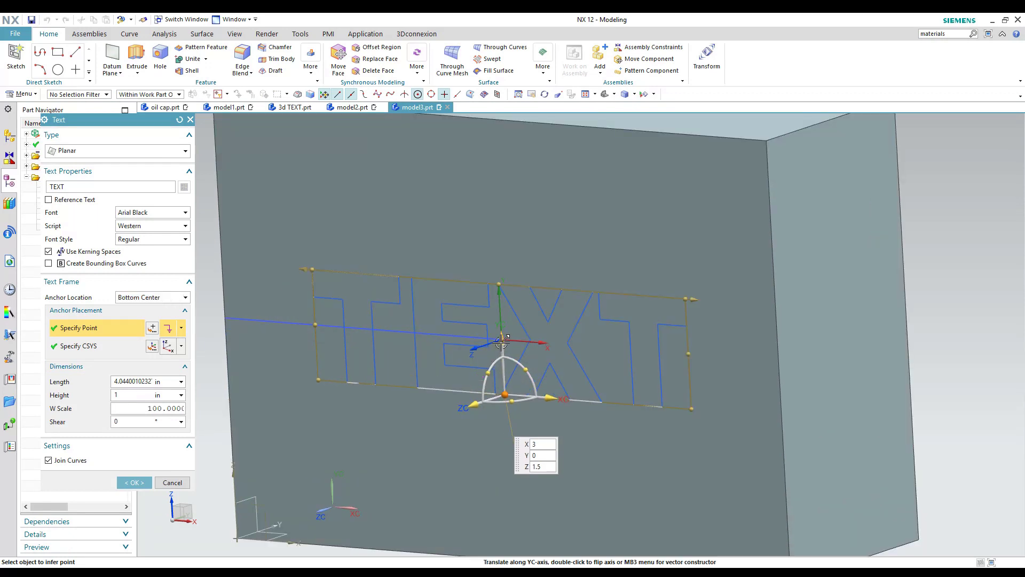
{"action": "left_click_drag", "start_coordinate": [502, 341], "coordinate": [499, 243]}
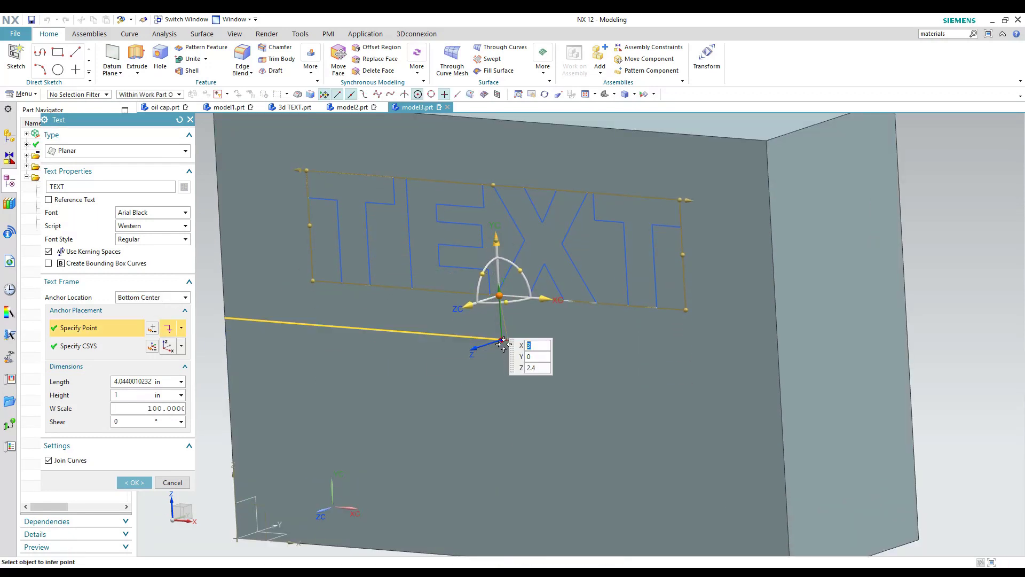
{"action": "left_click", "coordinate": [500, 343]}
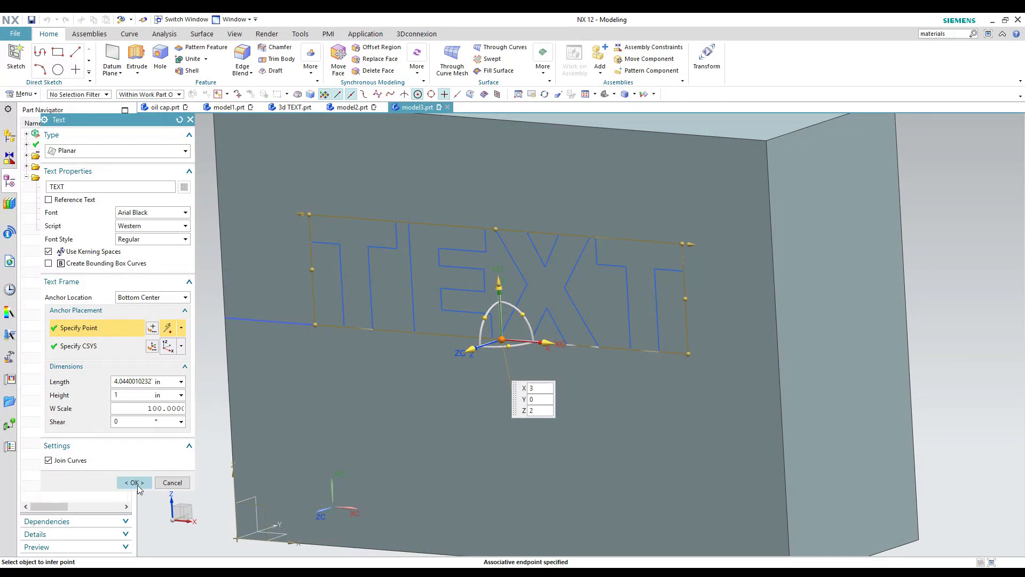
{"action": "left_click", "coordinate": [134, 483]}
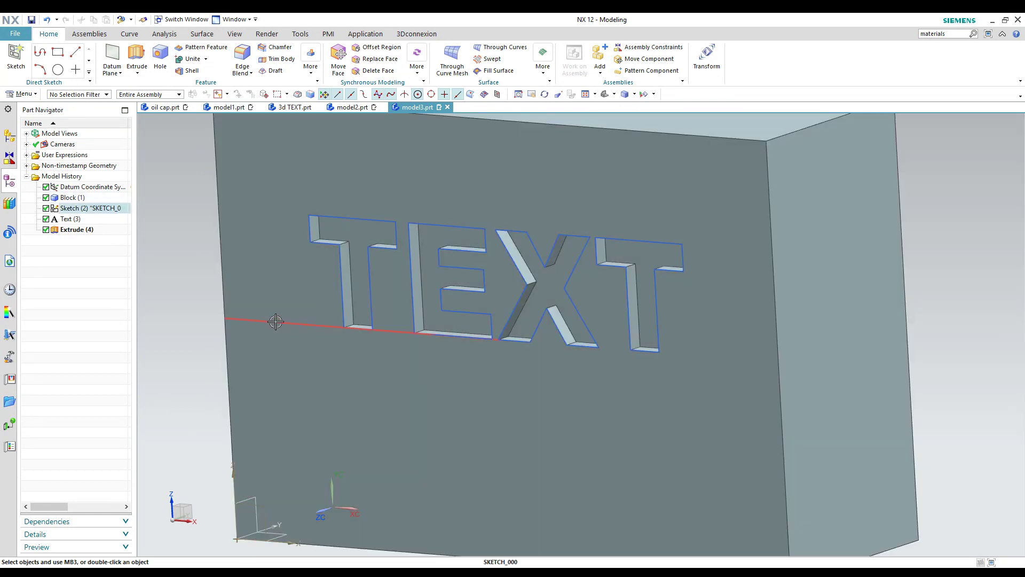
{"action": "left_click", "coordinate": [275, 321]}
{"action": "scroll", "coordinate": [275, 321], "scroll_direction": "up", "scroll_amount": 1}
{"action": "double_click", "coordinate": [275, 321]}
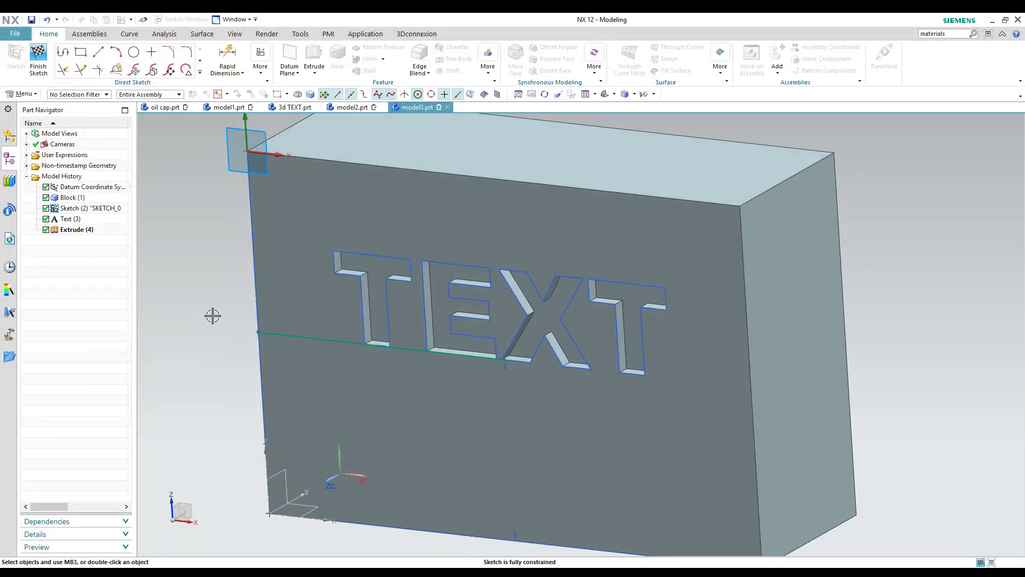
{"action": "left_click", "coordinate": [273, 352]}
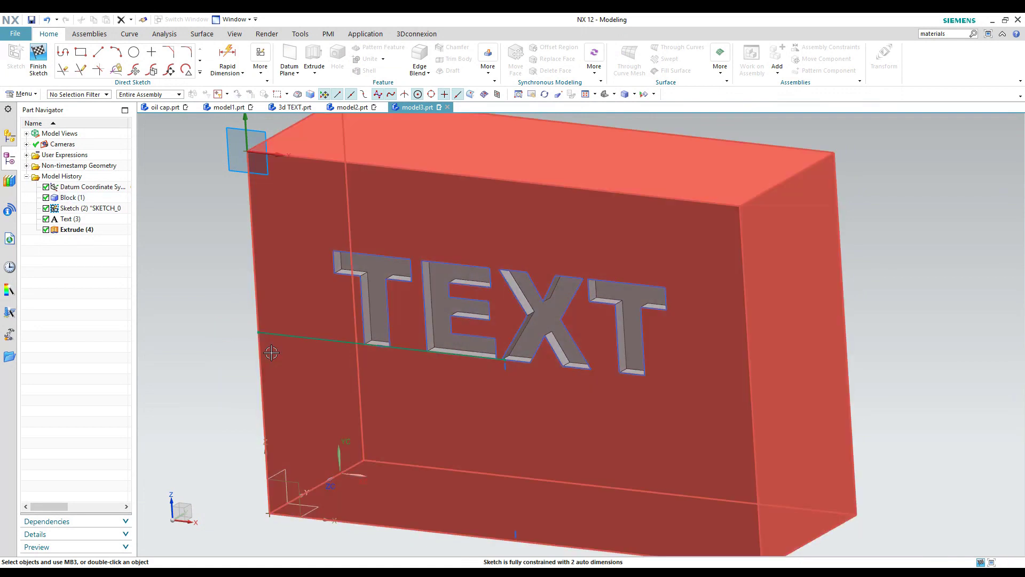
{"action": "left_click_drag", "start_coordinate": [279, 335], "coordinate": [281, 401]}
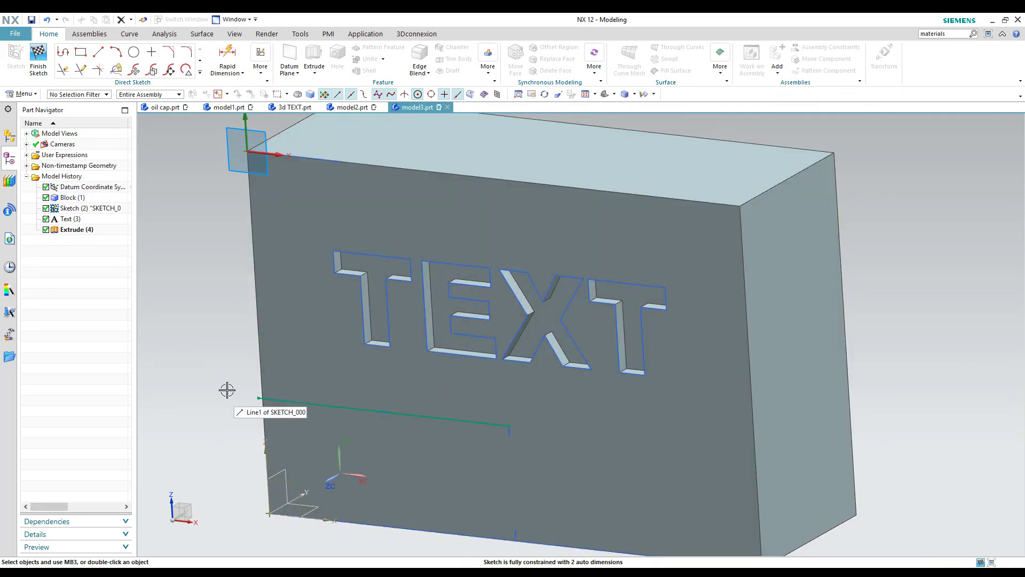
{"action": "left_click", "coordinate": [33, 58]}
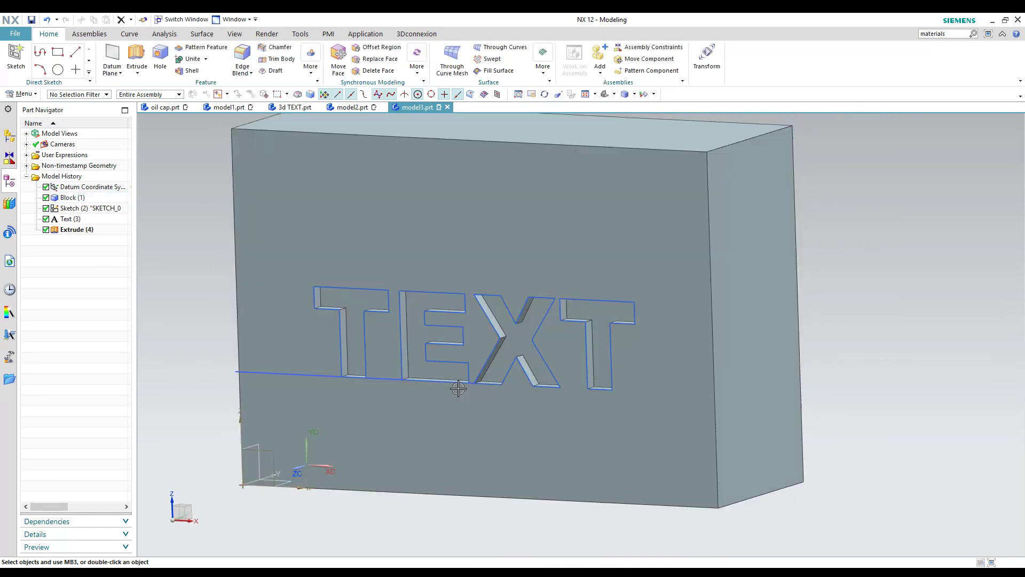
{"action": "left_click", "coordinate": [427, 383]}
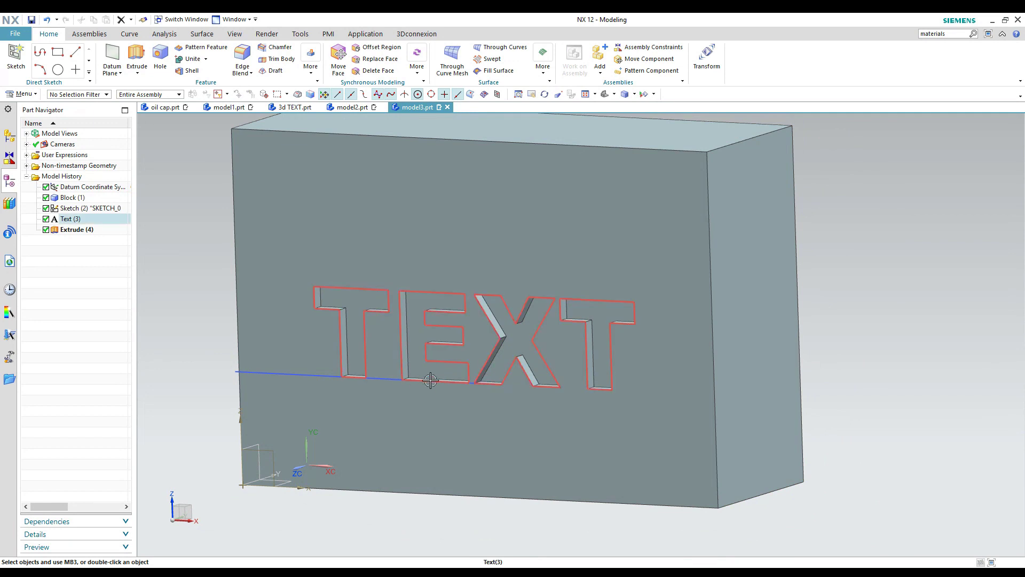
{"action": "left_click", "coordinate": [187, 369]}
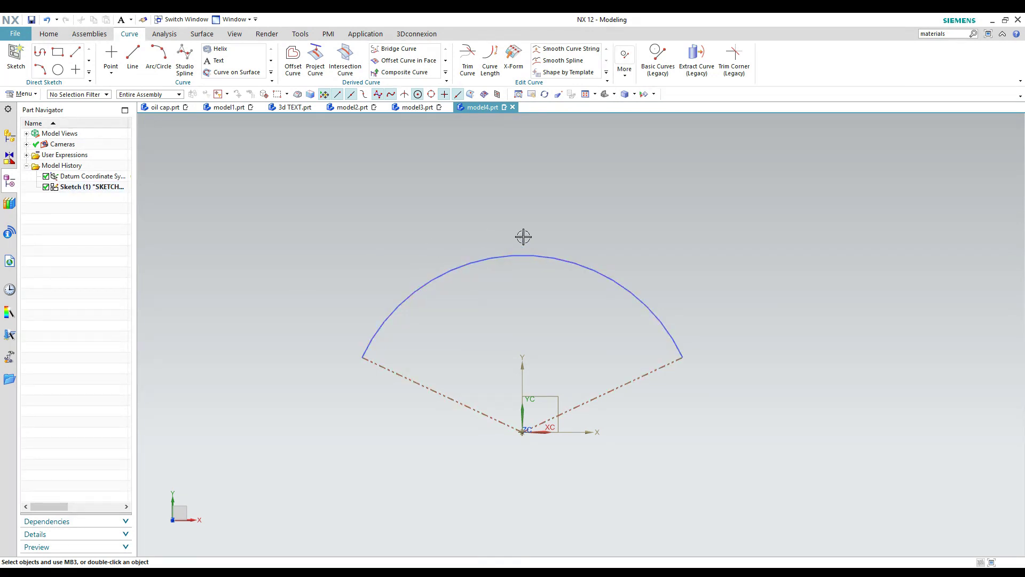
- Start a new Text element in model4.prt from the Curve tab
{"action": "left_click", "coordinate": [219, 61]}
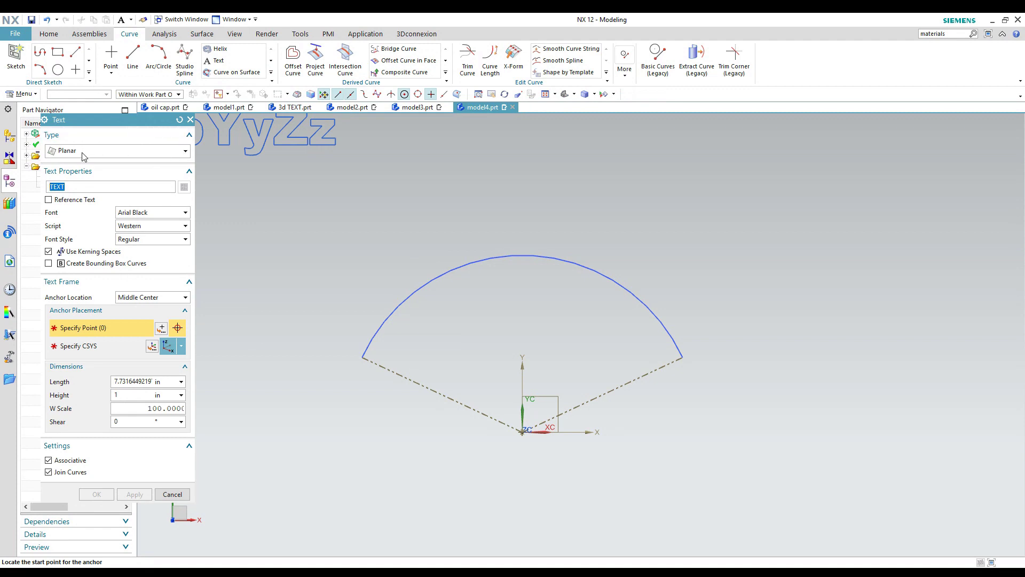
- Set the text type to On Curve along the arc, with the string YOUR TEXT
{"action": "left_click", "coordinate": [184, 152]}
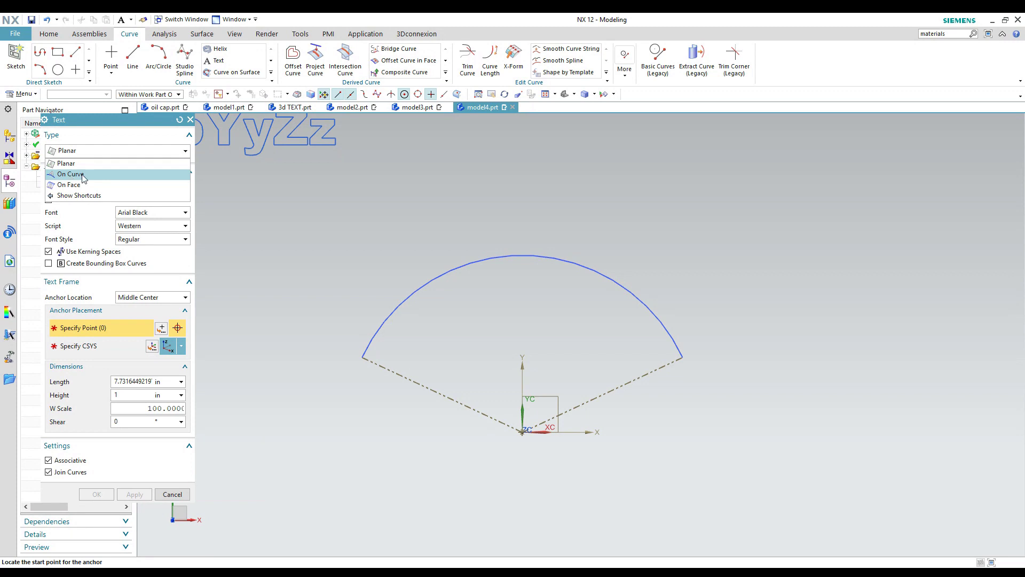
{"action": "left_click", "coordinate": [70, 174]}
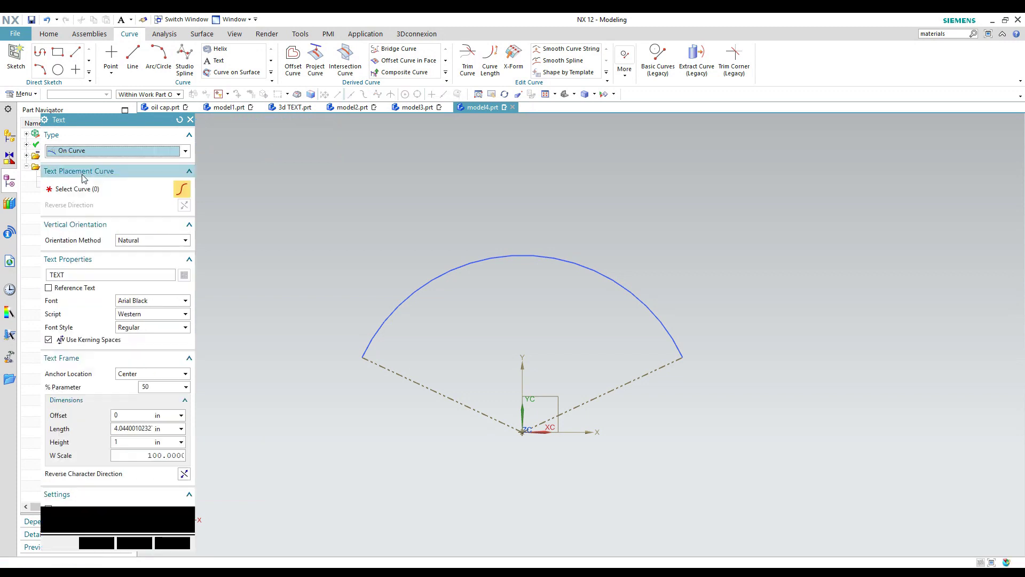
{"action": "left_click", "coordinate": [459, 262]}
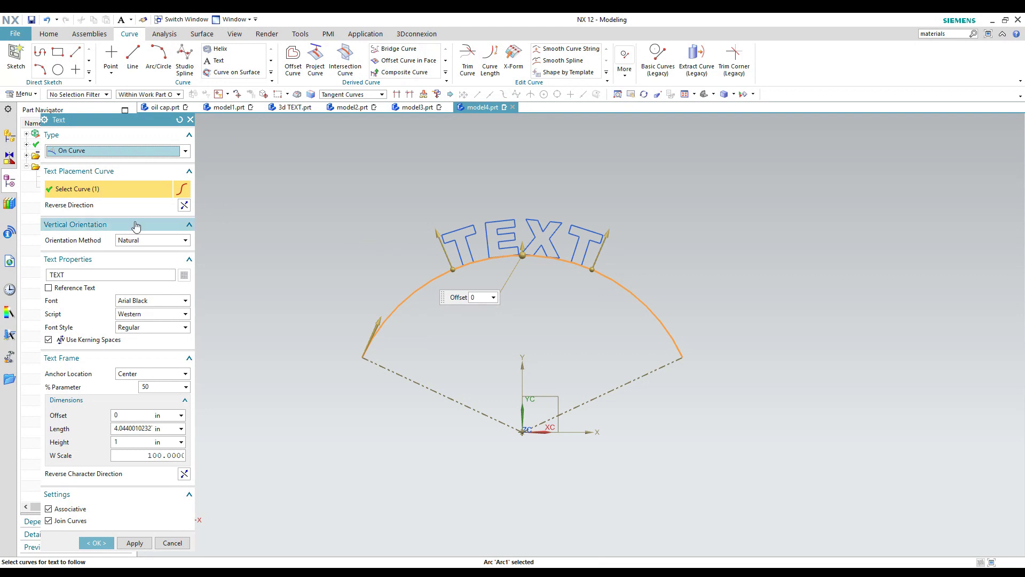
{"action": "left_click", "coordinate": [50, 275]}
{"action": "type", "text": "YOU"}
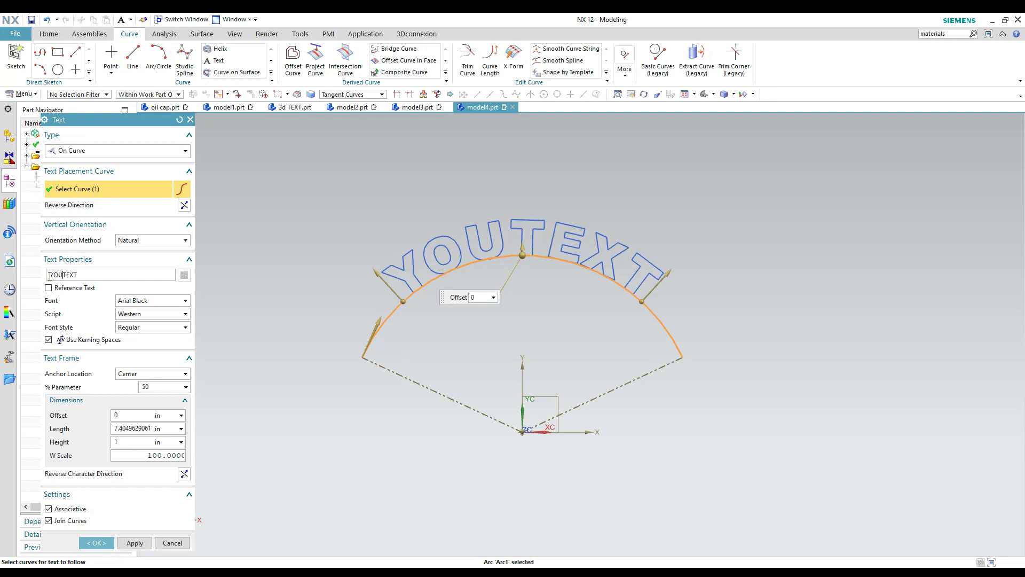
{"action": "type", "text": "R"}
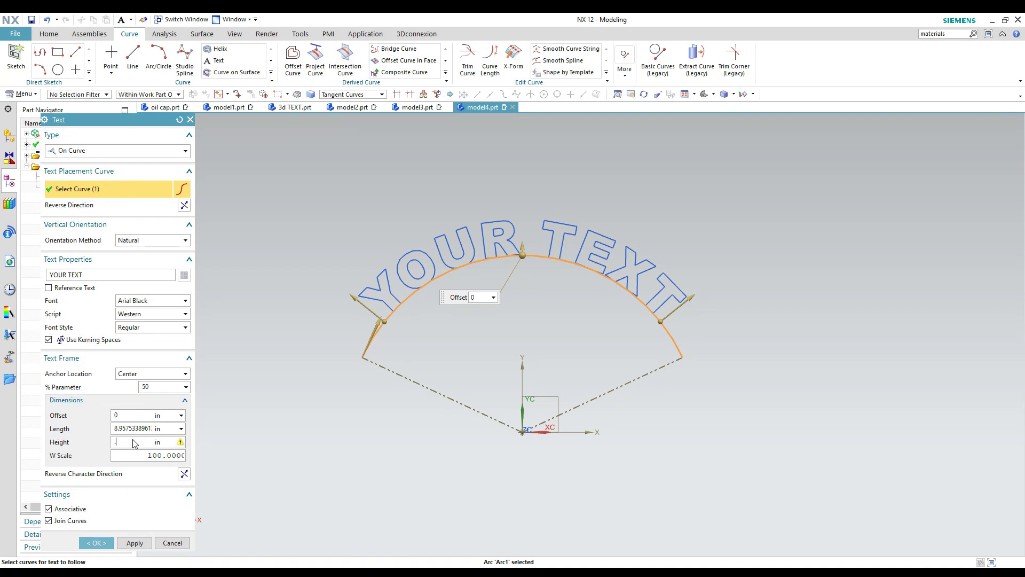
- Set the text height to 0.5 in and W Scale to 100
{"action": "type", "text": "5"}
{"action": "key", "text": "Return"}
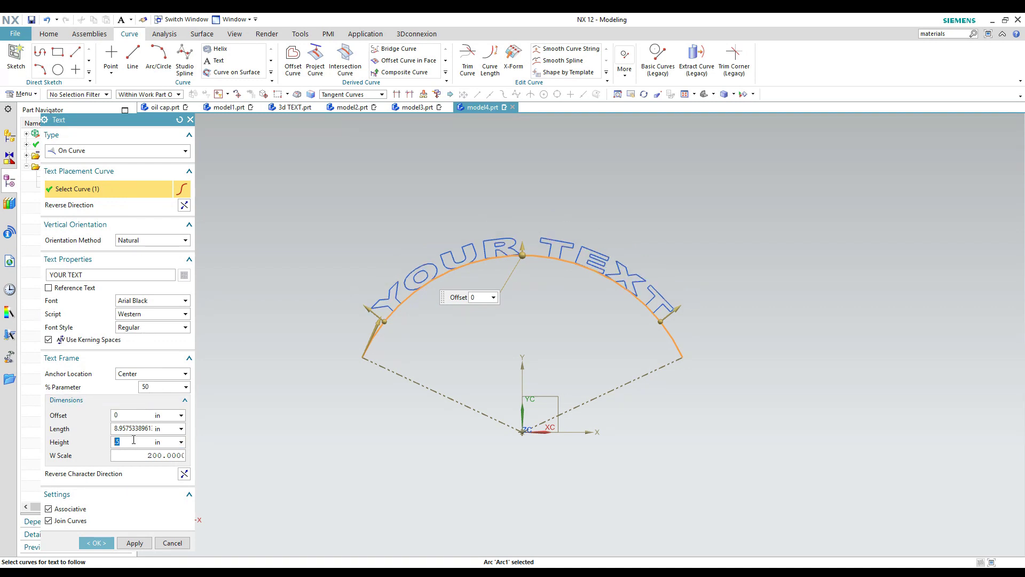
{"action": "left_click", "coordinate": [158, 455]}
{"action": "type", "text": "100"}
{"action": "key", "text": "Return"}
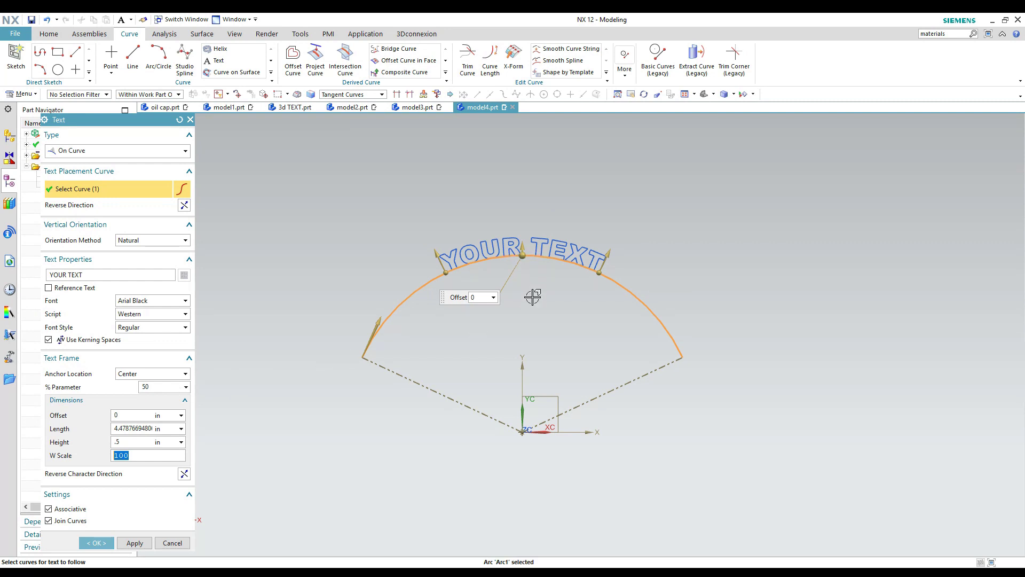
- Try Right and Left anchor locations, sliding the text to about 26% along the arc
{"action": "left_click_drag", "start_coordinate": [522, 256], "coordinate": [525, 323]}
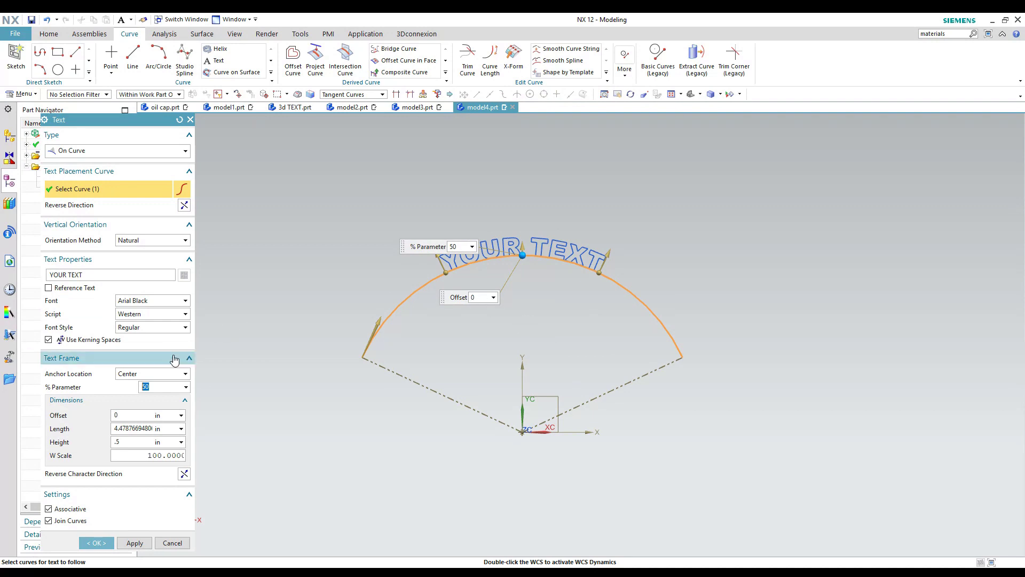
{"action": "left_click", "coordinate": [163, 374]}
{"action": "left_click", "coordinate": [138, 395]}
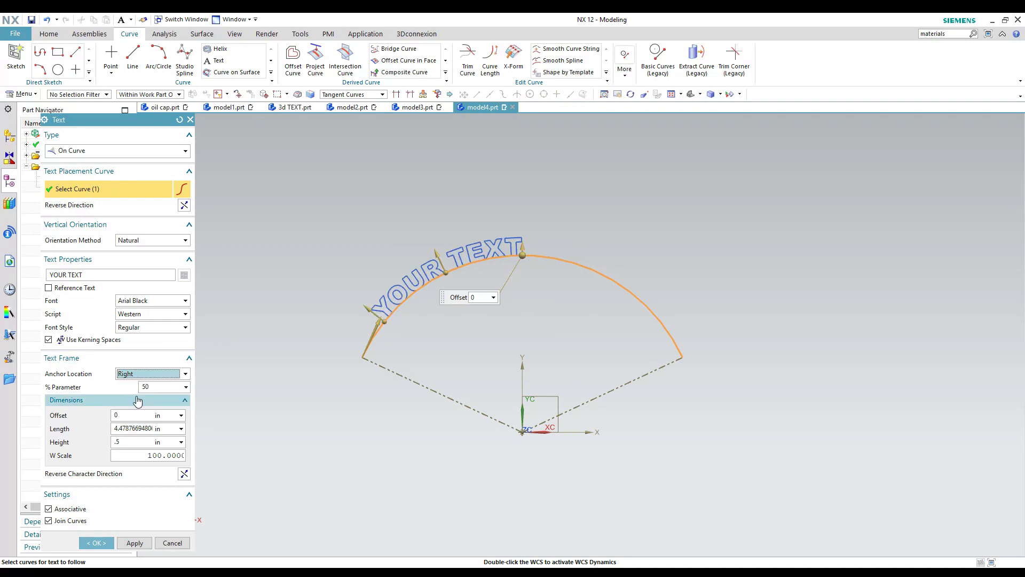
{"action": "left_click", "coordinate": [137, 375]}
{"action": "left_click", "coordinate": [133, 404]}
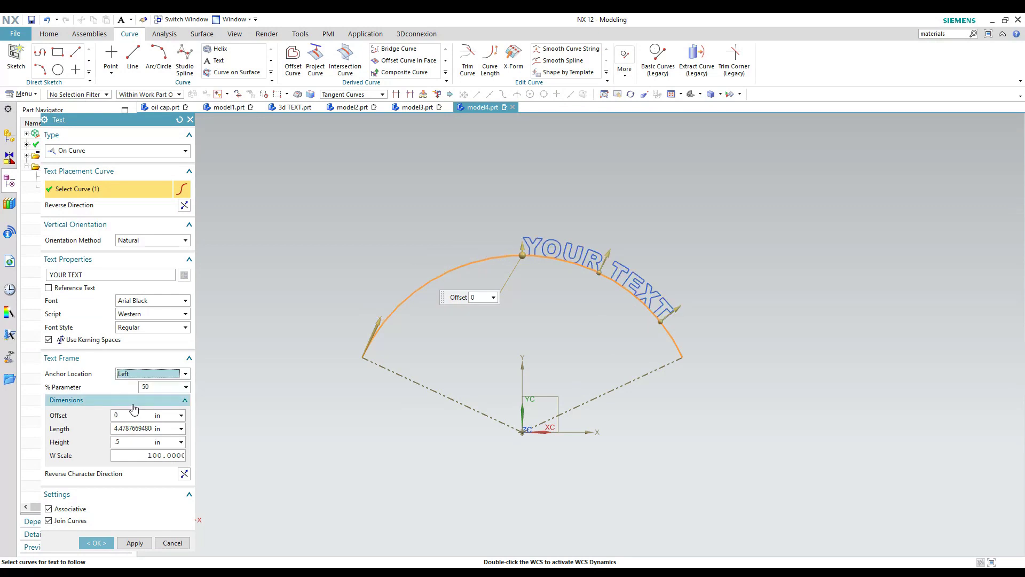
{"action": "left_click_drag", "start_coordinate": [523, 256], "coordinate": [464, 304]}
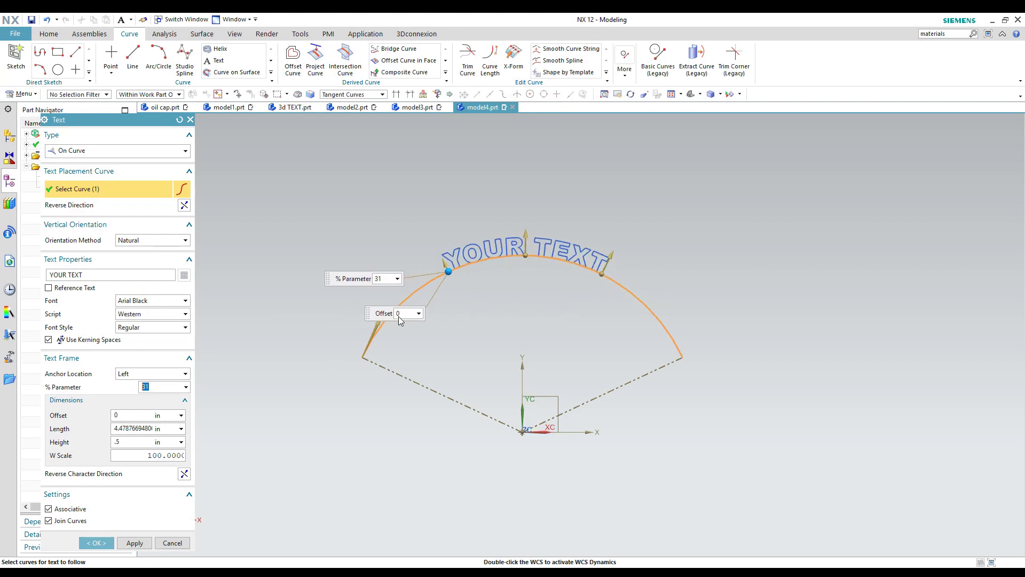
- Anchor YOUR TEXT at Center with % Parameter 50 along the arc
{"action": "left_click", "coordinate": [159, 376]}
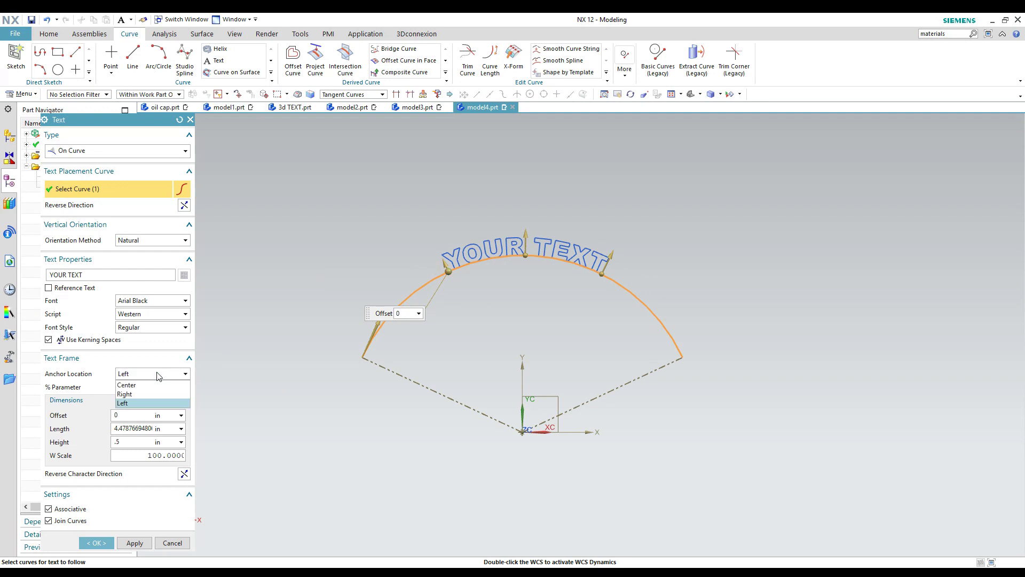
{"action": "left_click", "coordinate": [150, 392]}
{"action": "left_click", "coordinate": [139, 376]}
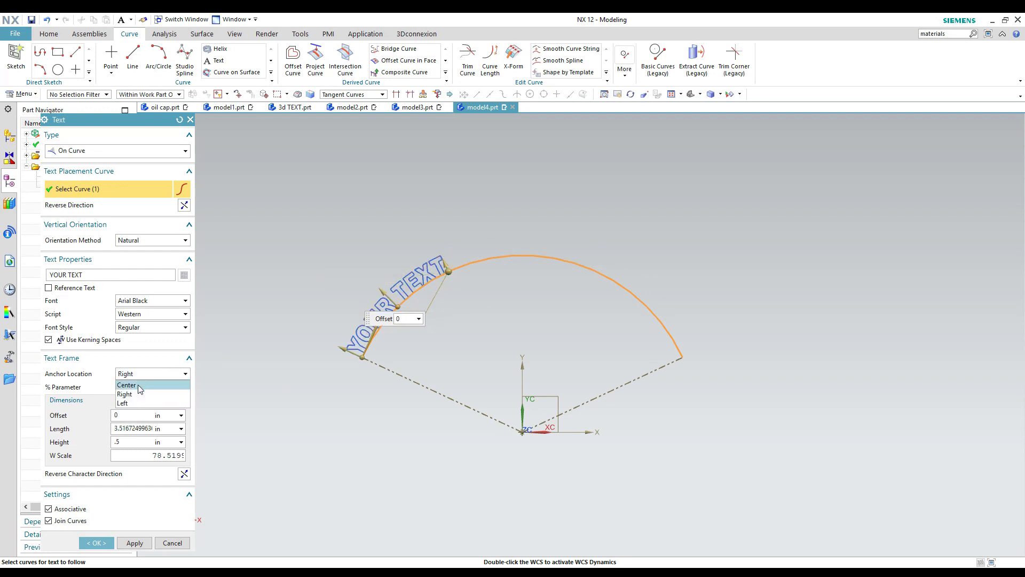
{"action": "left_click", "coordinate": [150, 384]}
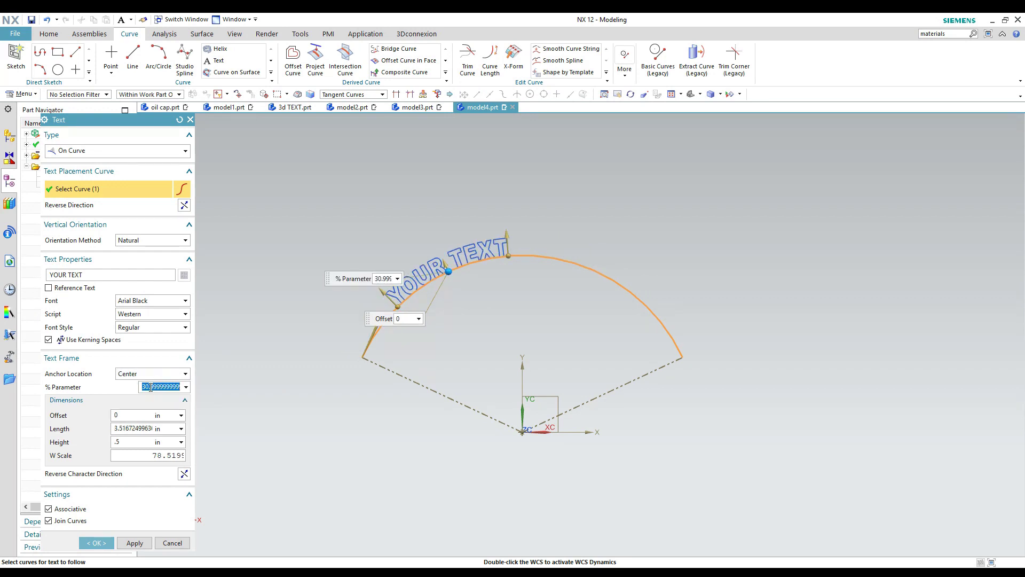
{"action": "type", "text": "50"}
{"action": "key", "text": "Return"}
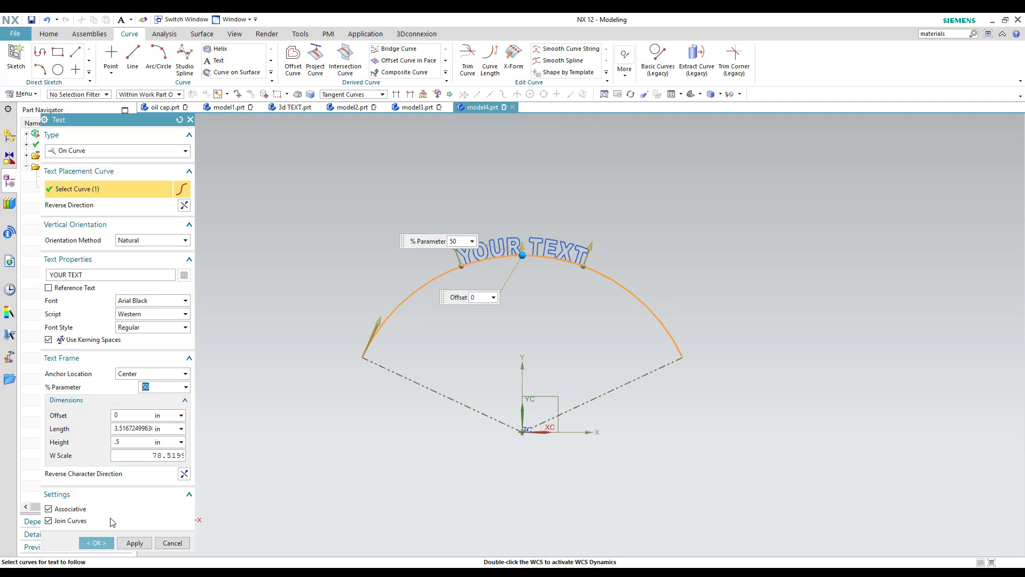
- Create the YOUR TEXT feature along the arc
{"action": "left_click", "coordinate": [96, 542]}
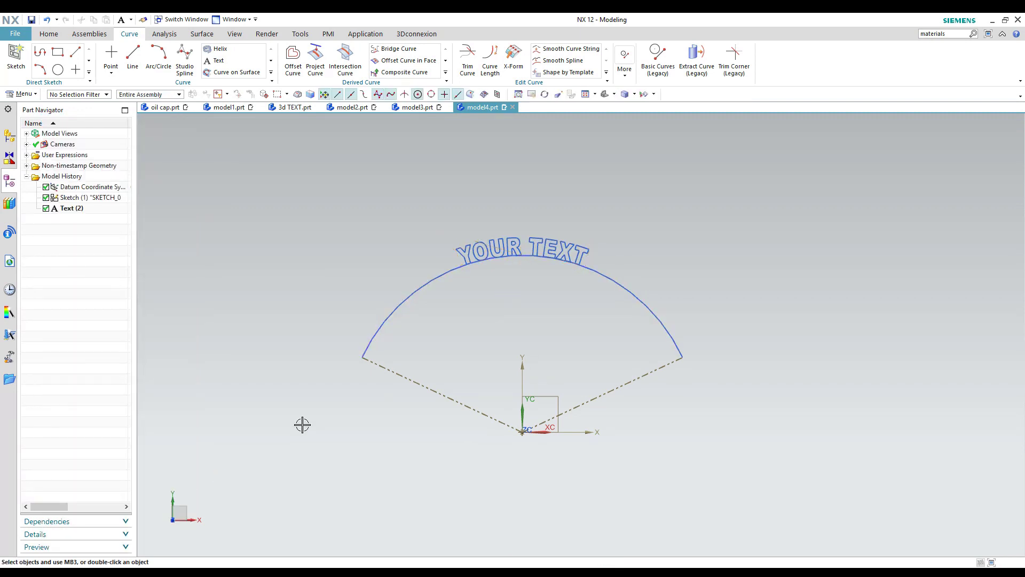
{"action": "middle_click_drag", "start_coordinate": [522, 322], "coordinate": [505, 332]}
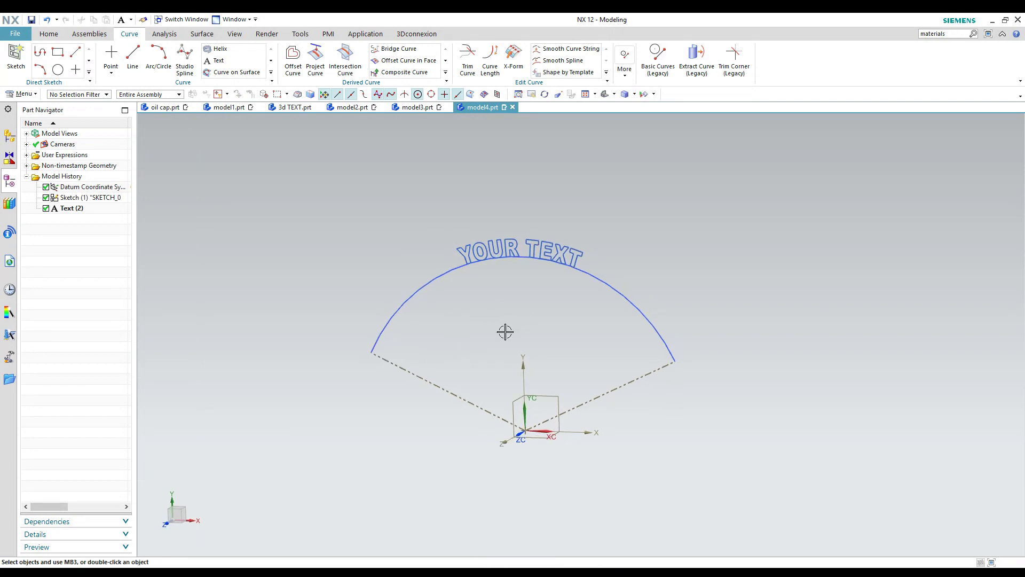
{"action": "scroll", "coordinate": [506, 331], "scroll_direction": "up", "scroll_amount": 3}
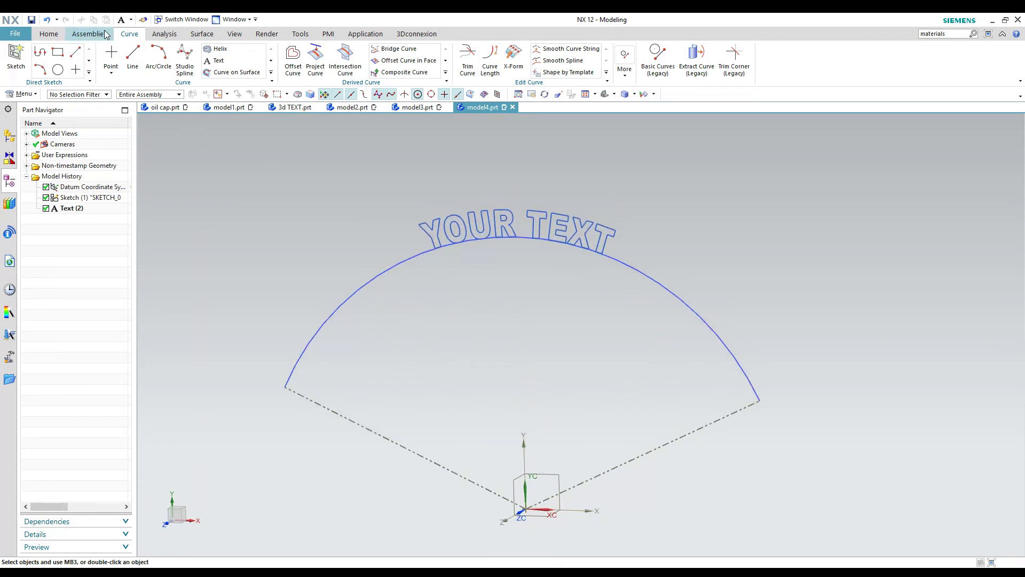
- Extrude the YOUR TEXT curves into solid lettering 0.15 in deep
{"action": "left_click", "coordinate": [49, 34]}
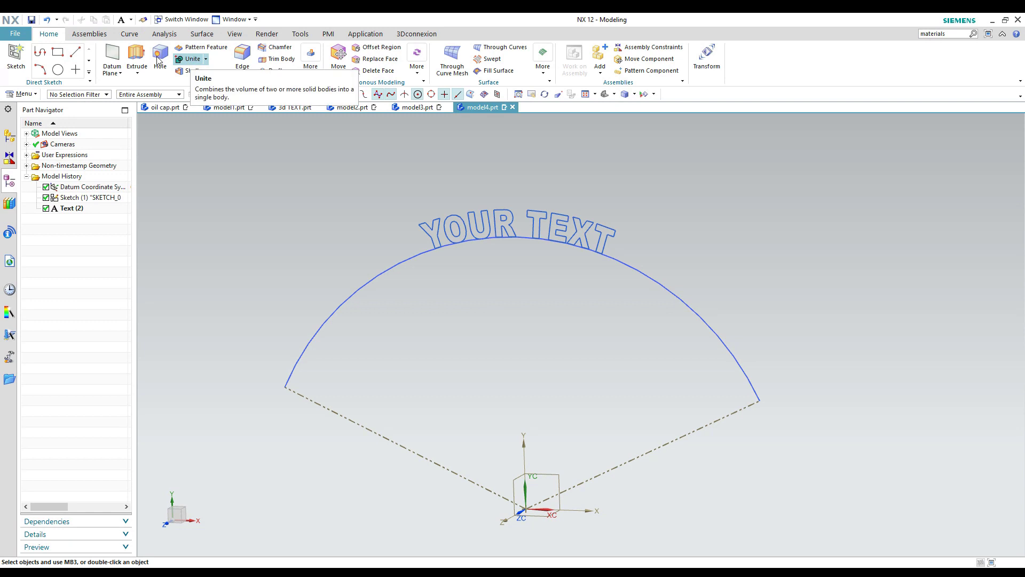
{"action": "left_click", "coordinate": [137, 54]}
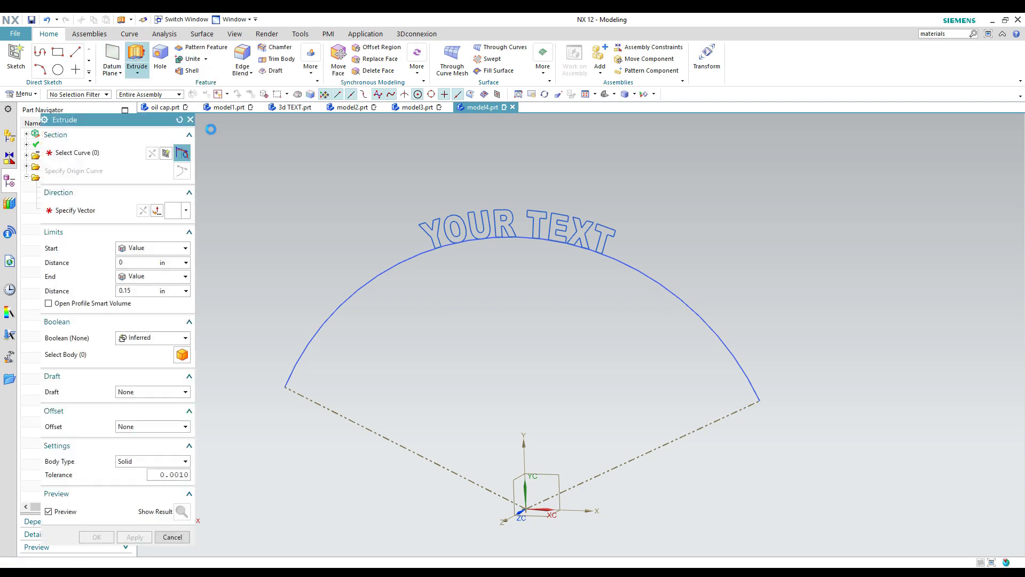
{"action": "left_click", "coordinate": [429, 231]}
{"action": "middle_click_drag", "start_coordinate": [421, 286], "coordinate": [422, 326]}
{"action": "middle_click", "coordinate": [417, 309]}
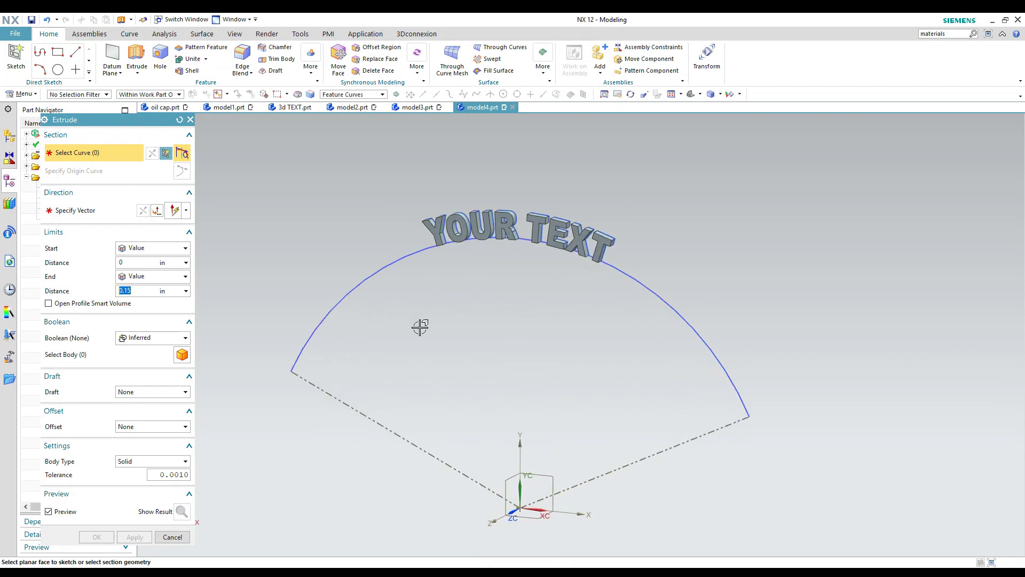
{"action": "left_click", "coordinate": [172, 537]}
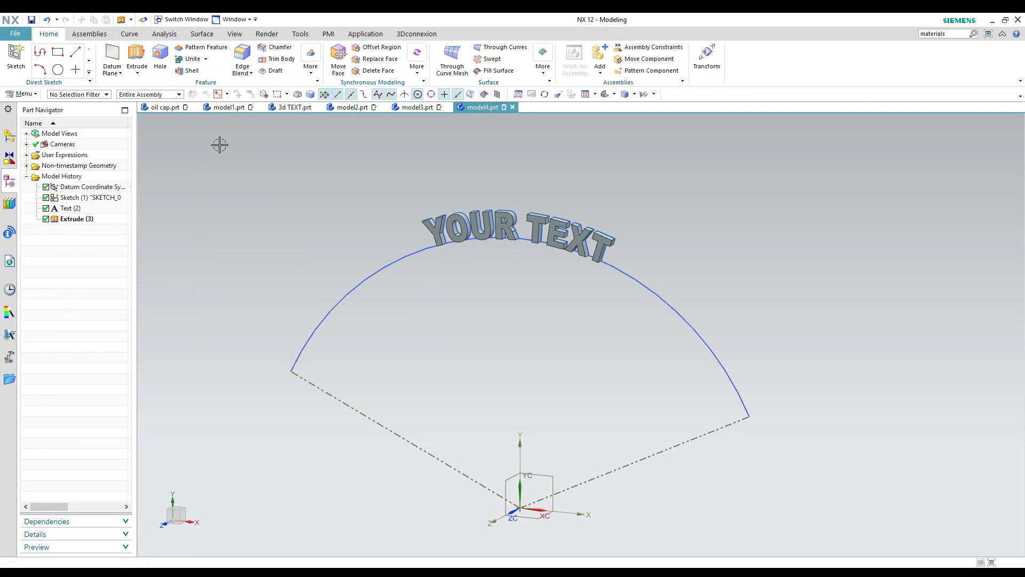
- Switch to oil cap.prt, showing the cap with embossed ENGINE OIL lettering
{"action": "left_click", "coordinate": [166, 108]}
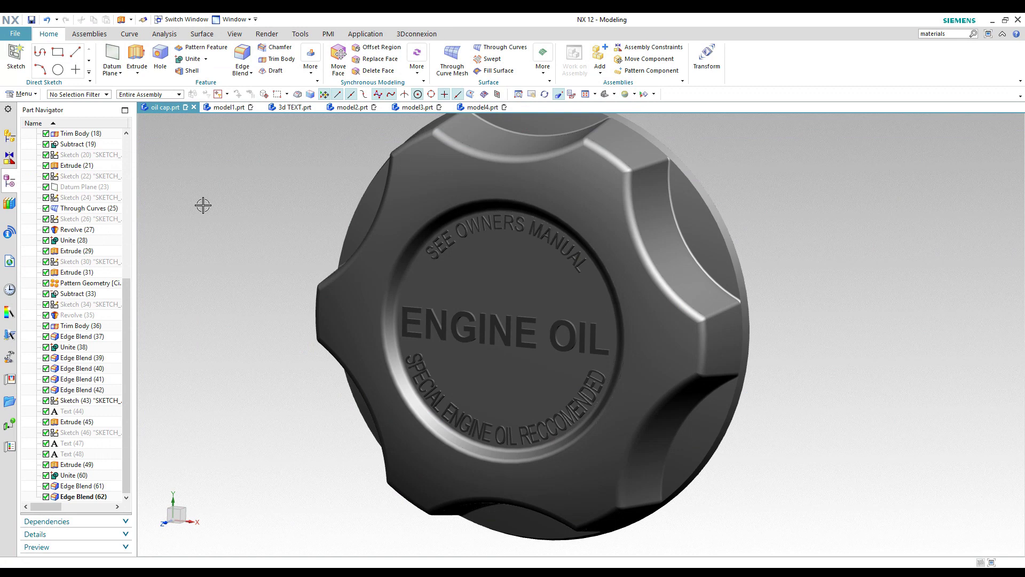